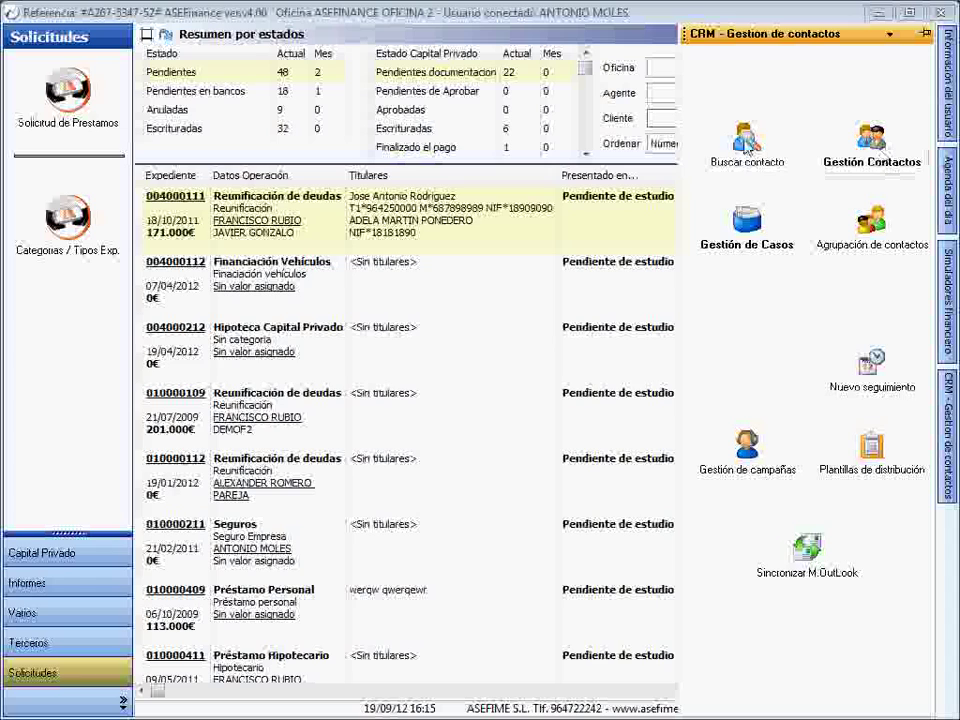
- Open Buscar contacto from the CRM - Gestión de contactos panel
left_click(746, 150)
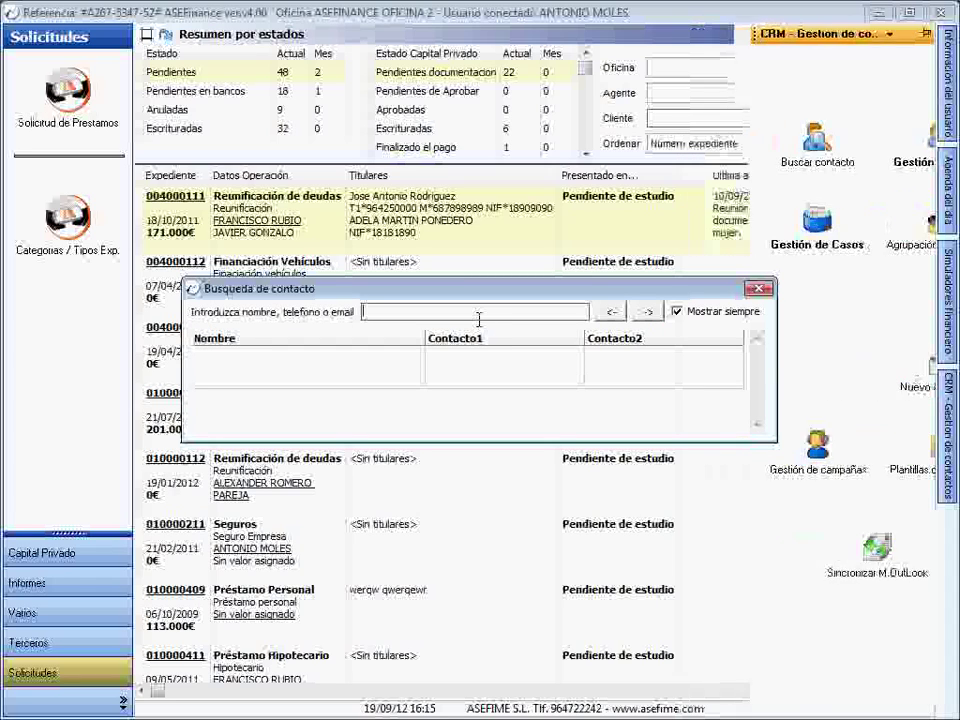
- Search contacts by the first letters of the client's name and open her contact record
type("ald")
key("BackSpace")
type("ejadr")
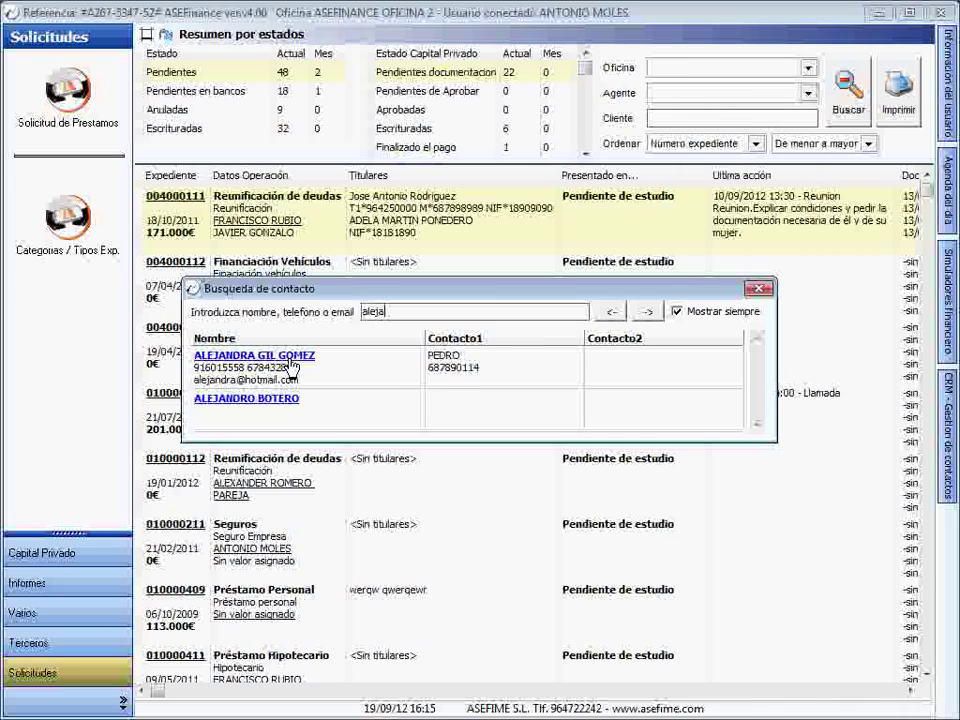
left_click(292, 366)
mouse_move(387, 13)
left_mouse_down()
mouse_move(391, 41)
mouse_move(394, 19)
left_mouse_up()
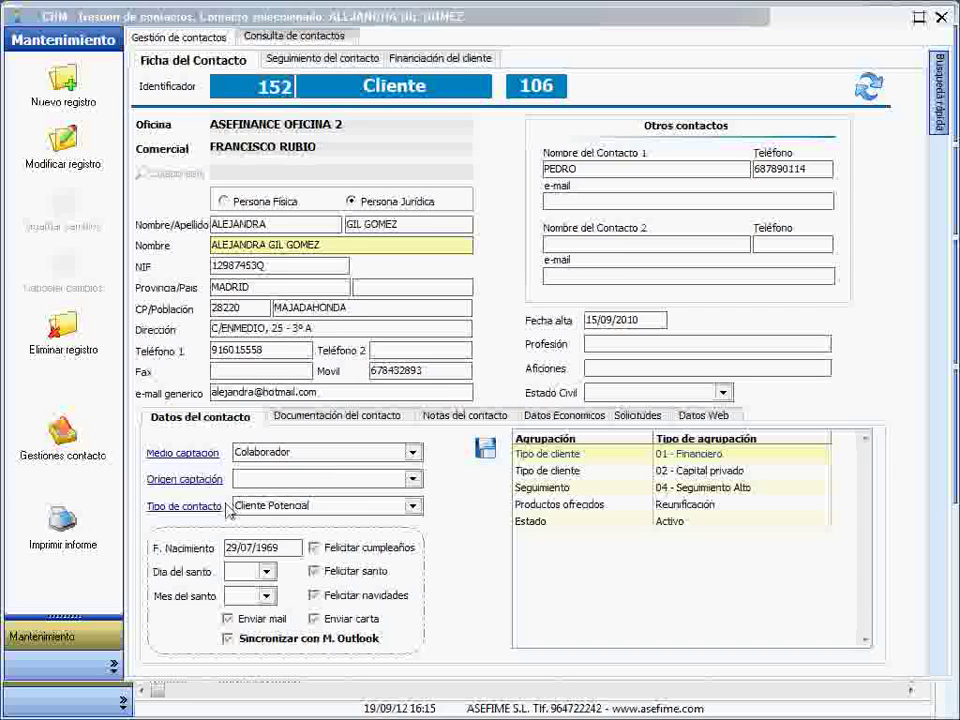
- Keep Medio captación as Colaborador and bring out the CRM - Gestión de contactos panel
left_click(413, 455)
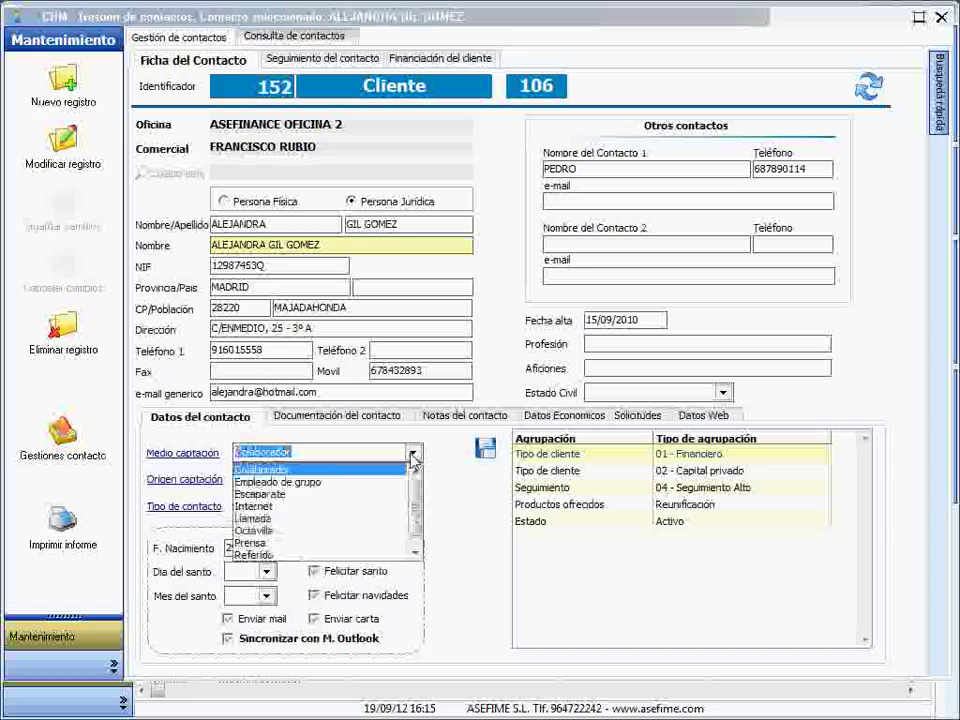
left_click(413, 456)
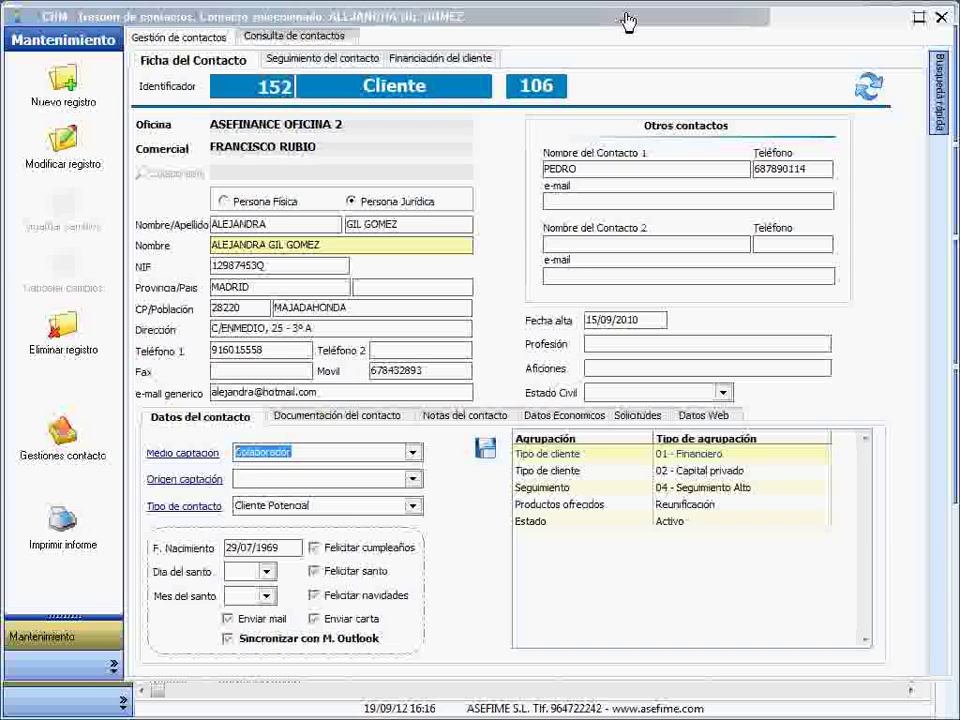
left_click(951, 420)
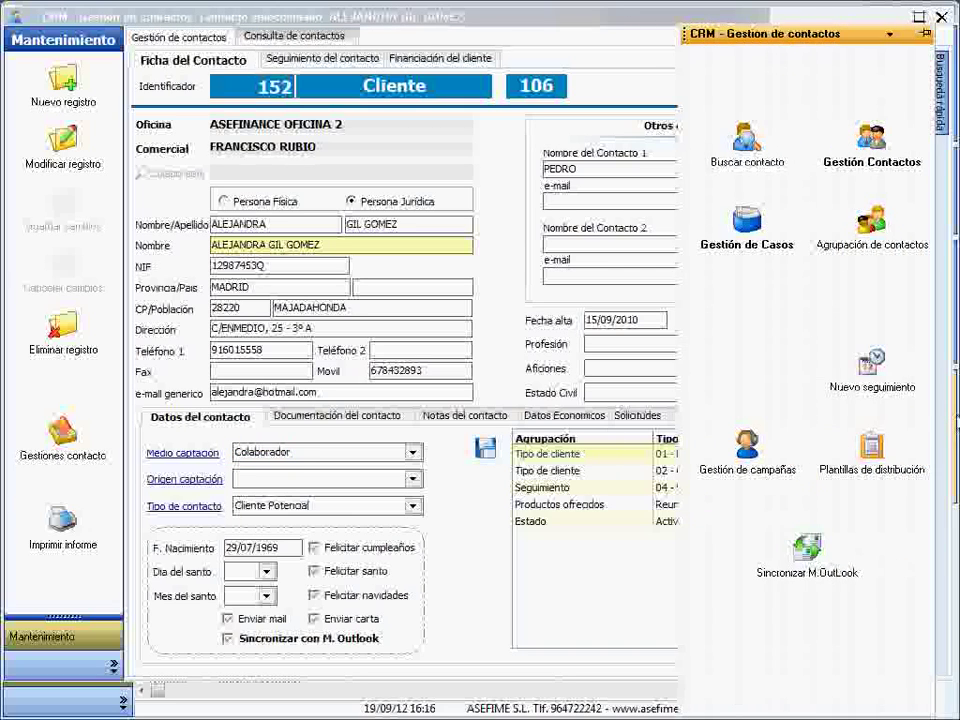
- Create a new contact grouping named 'Seguros de su interes' in Agrupación de contactos
left_click(869, 244)
left_click_drag(362, 107, 310, 103)
left_click(211, 251)
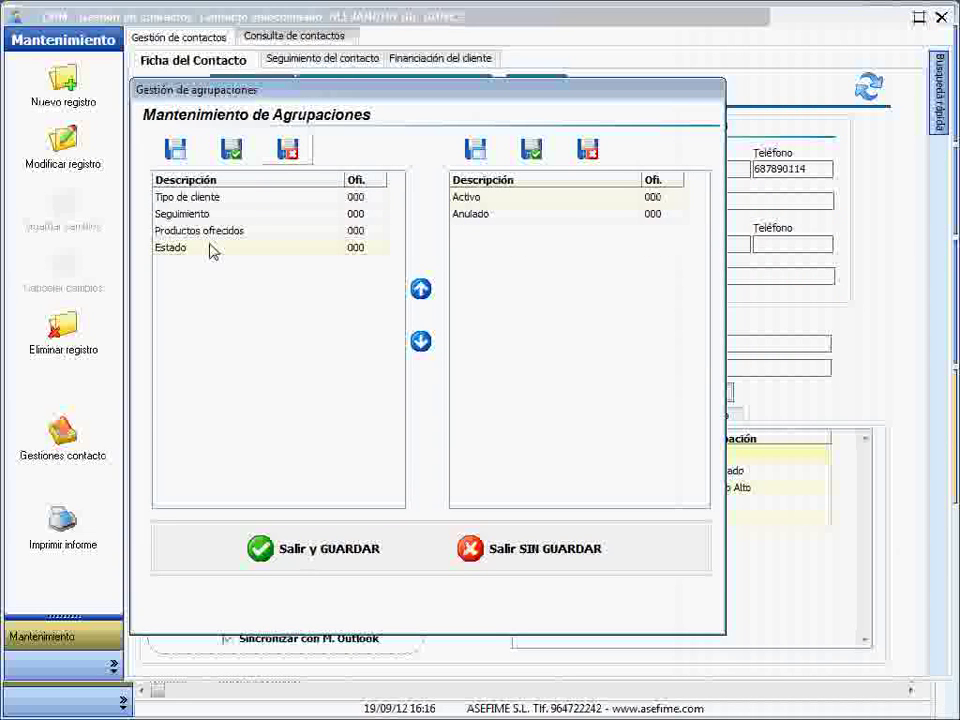
left_click(176, 150)
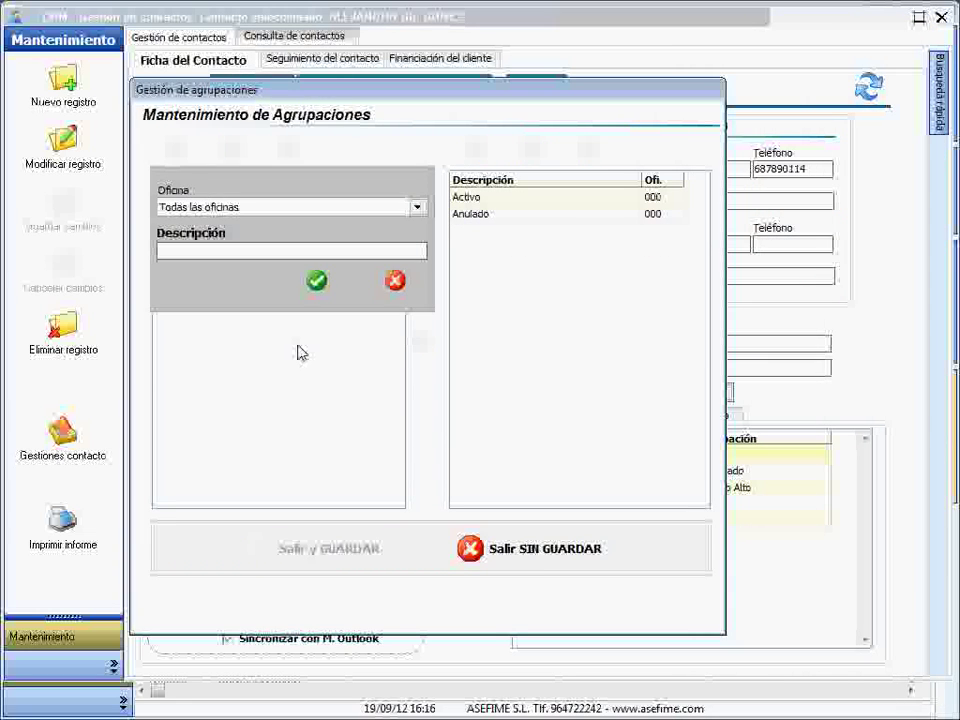
type("Seguros de su in")
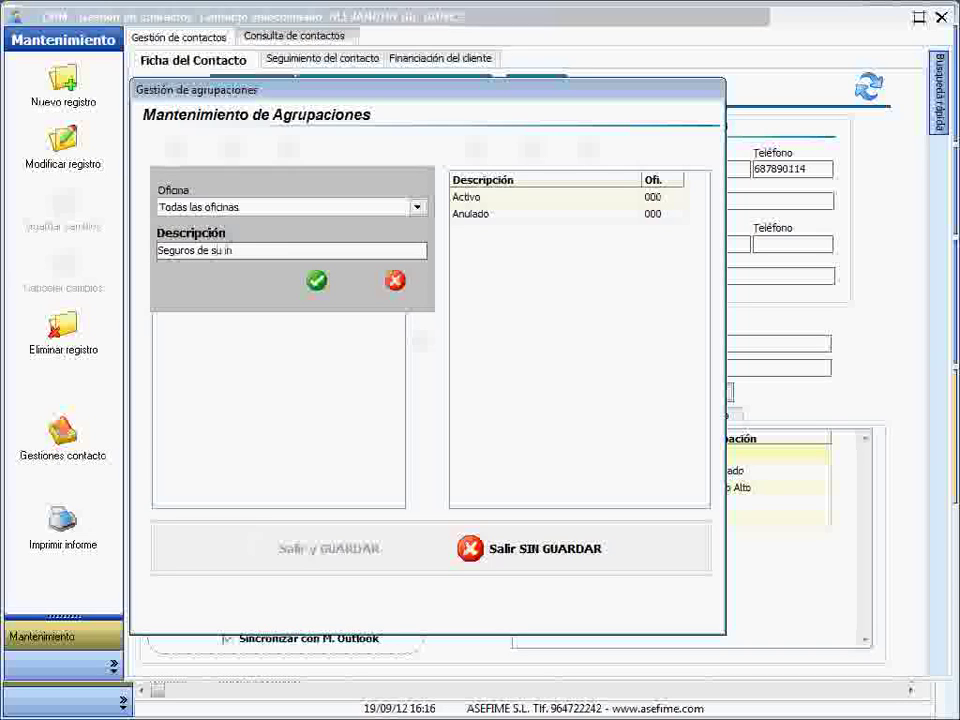
type("teres")
key("Return")
- Add the values Hogar, Vida and Coche to 'Seguros de su interes' and save
left_click(249, 266)
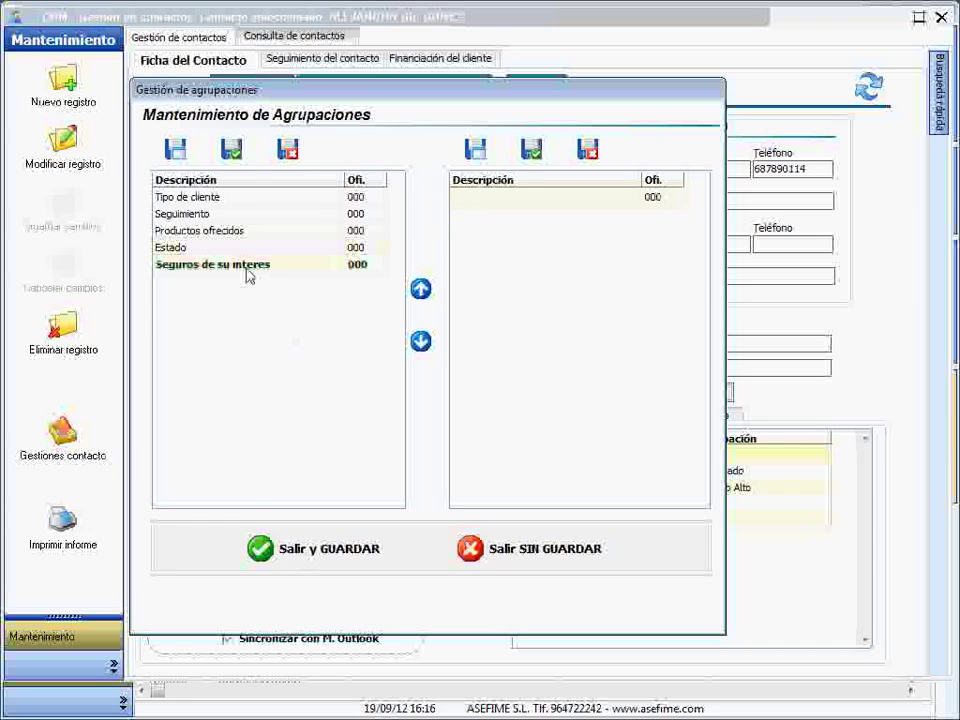
left_click(475, 149)
type("Hogar")
key("Return")
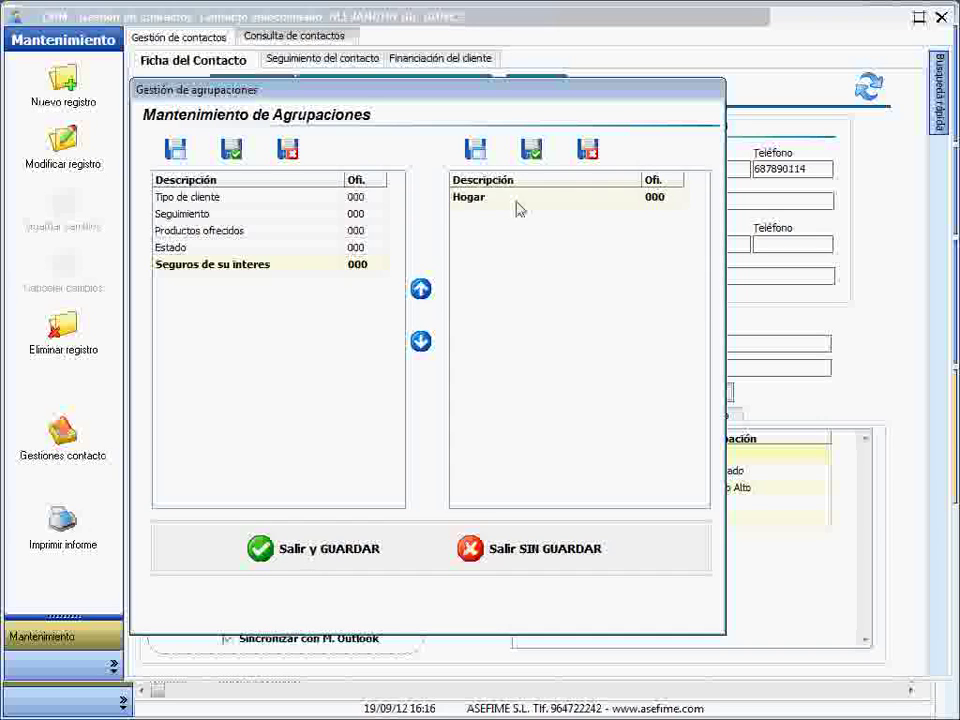
left_click(477, 151)
type("Vida")
key("Return")
left_click(480, 157)
type("Coche")
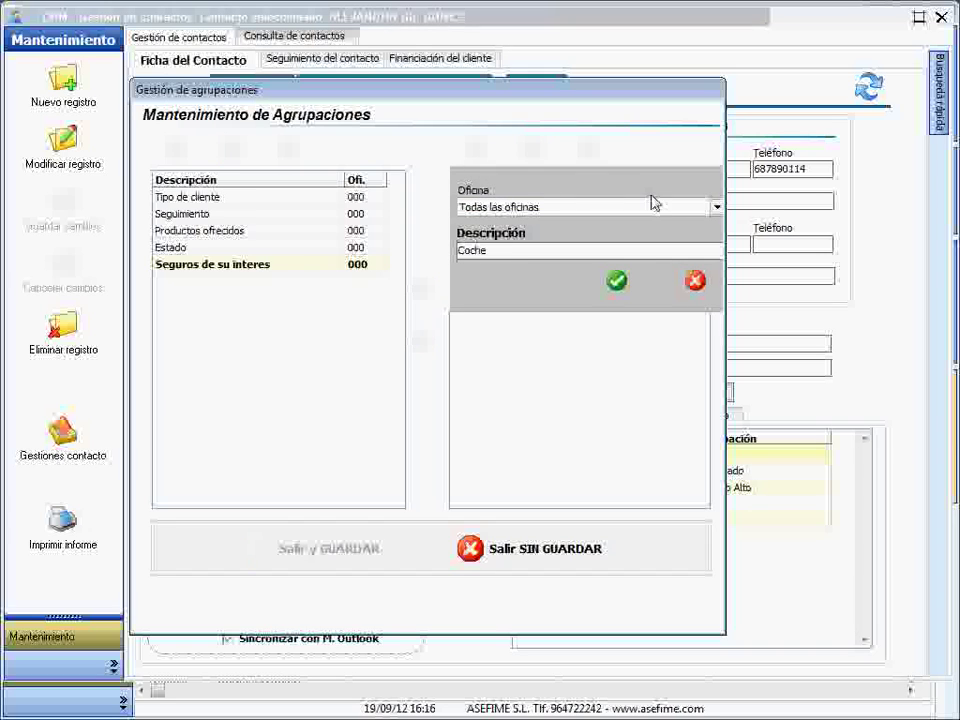
left_click(622, 284)
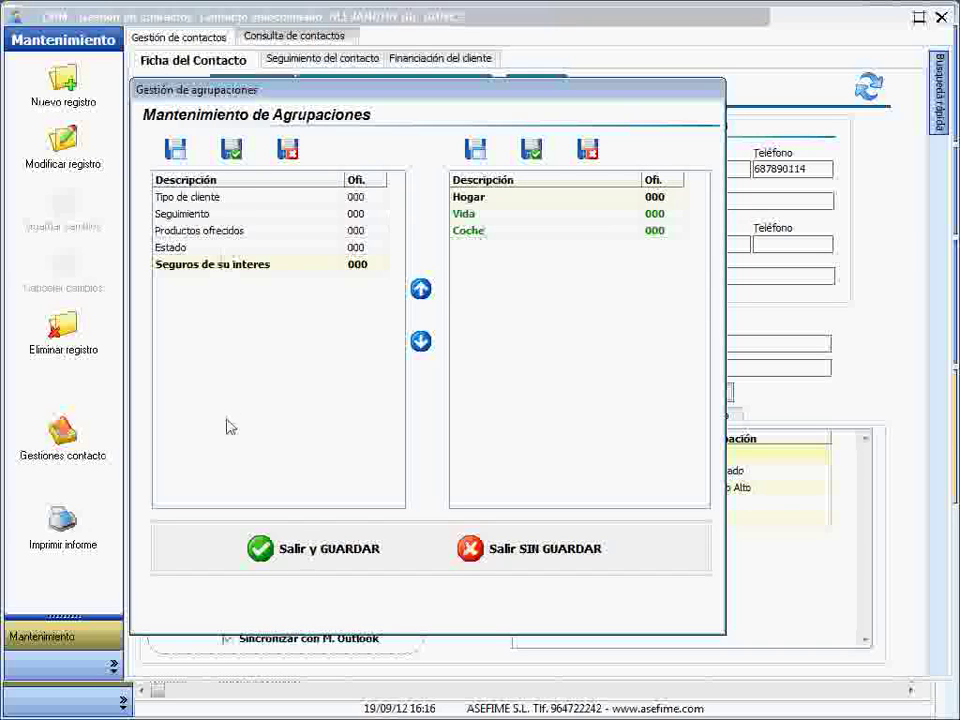
left_click(314, 552)
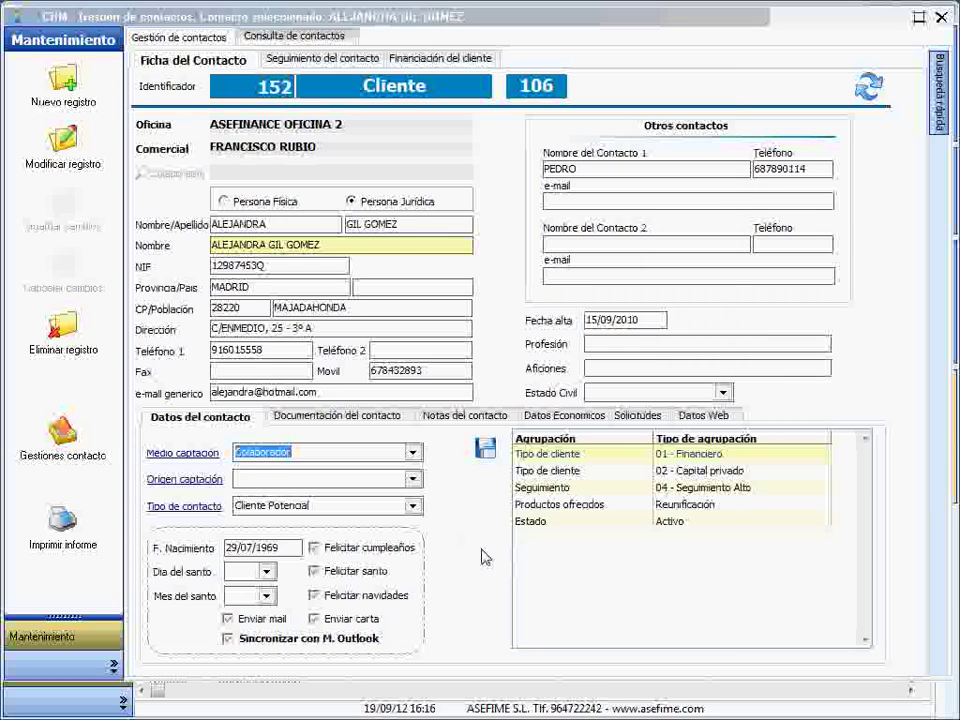
- Assign the client Hogar and Vida under Seguros de su interes, then show her documentation
left_click(485, 447)
left_click(430, 250)
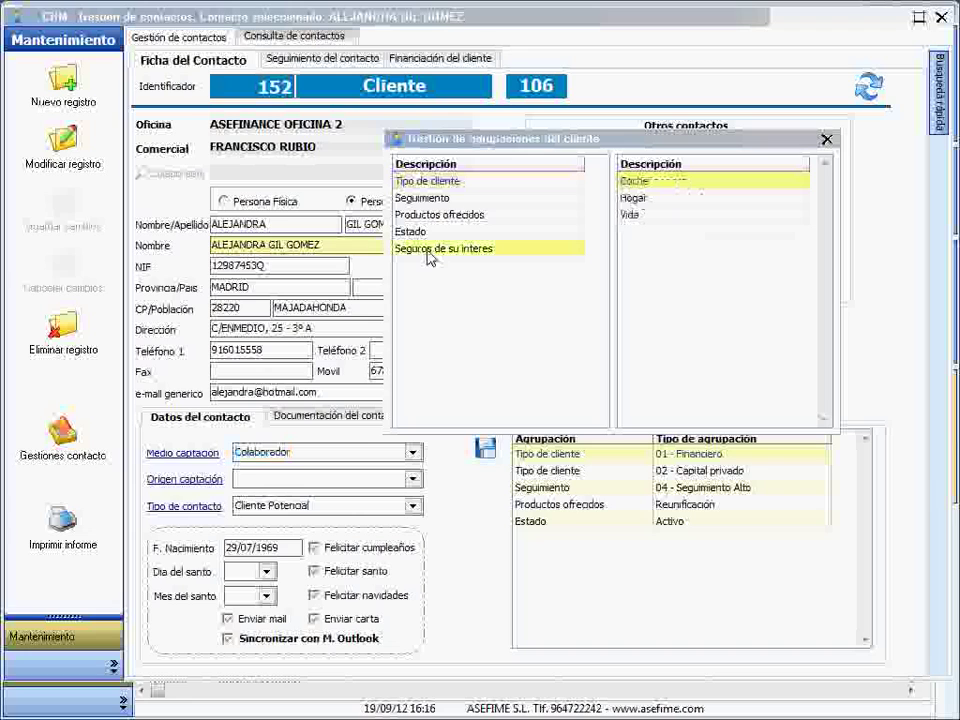
left_click(690, 199)
left_click(647, 216)
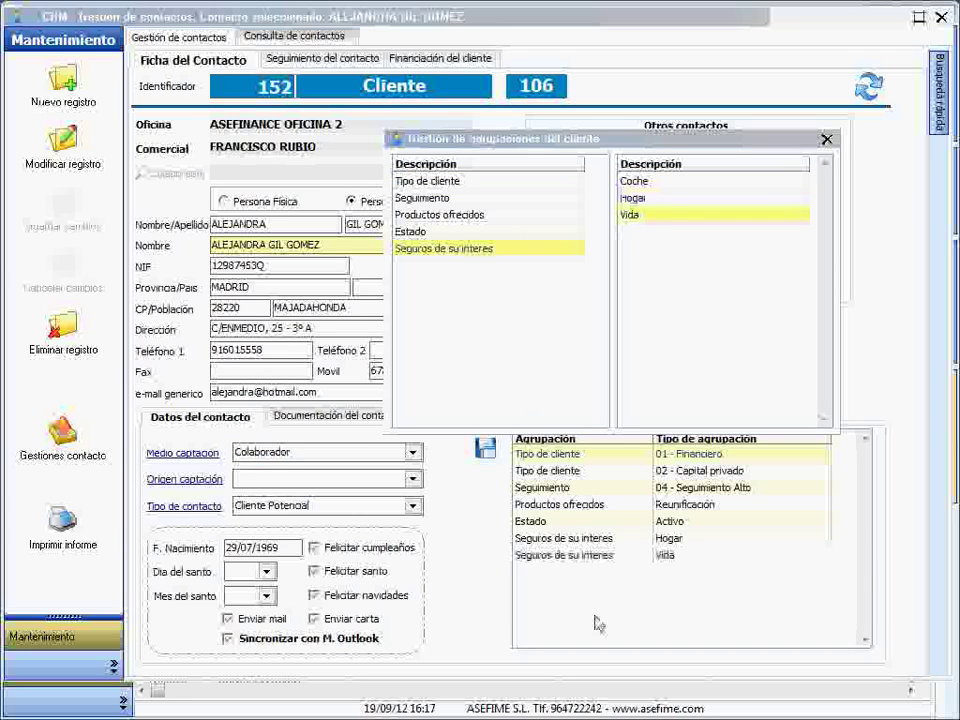
left_click(826, 139)
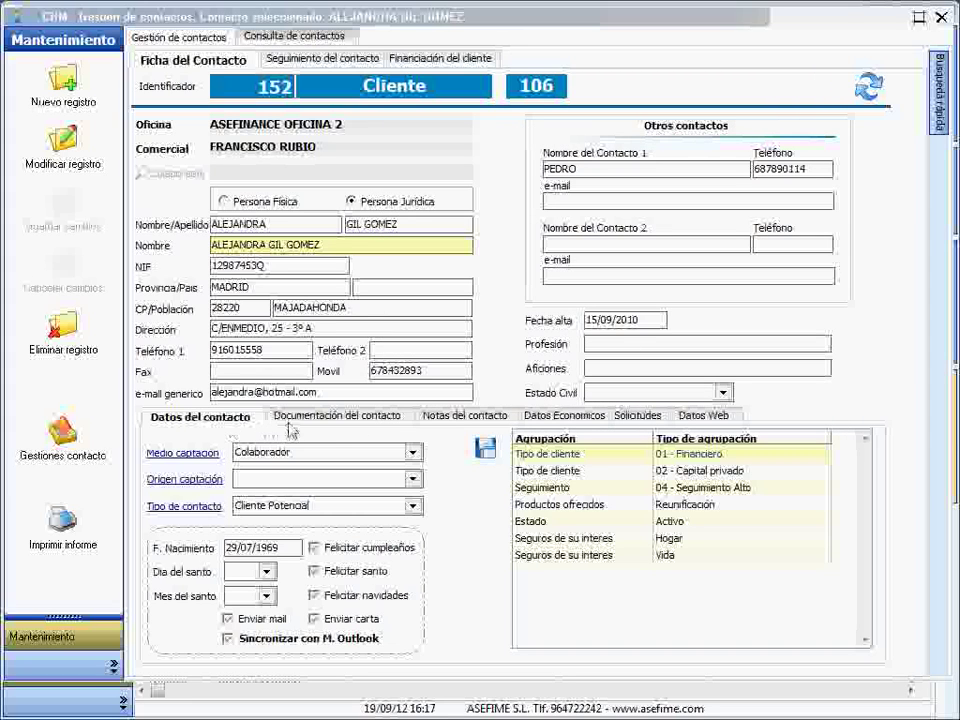
left_click(334, 420)
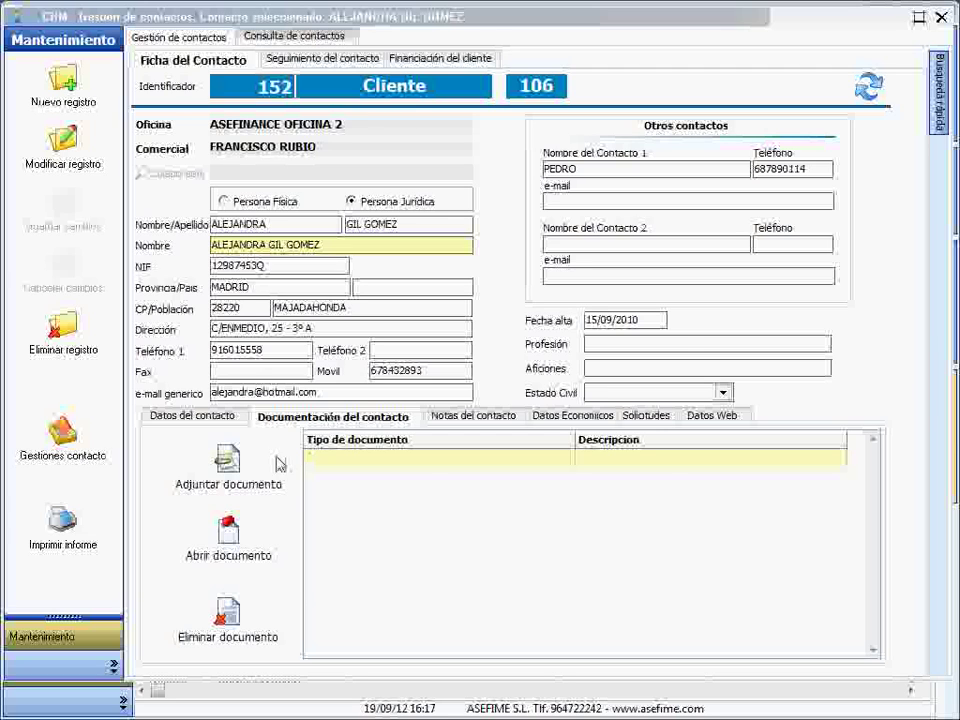
- Cancel the Detalle Documento dialog without attaching anything, then show the client's empty notes
left_click(245, 477)
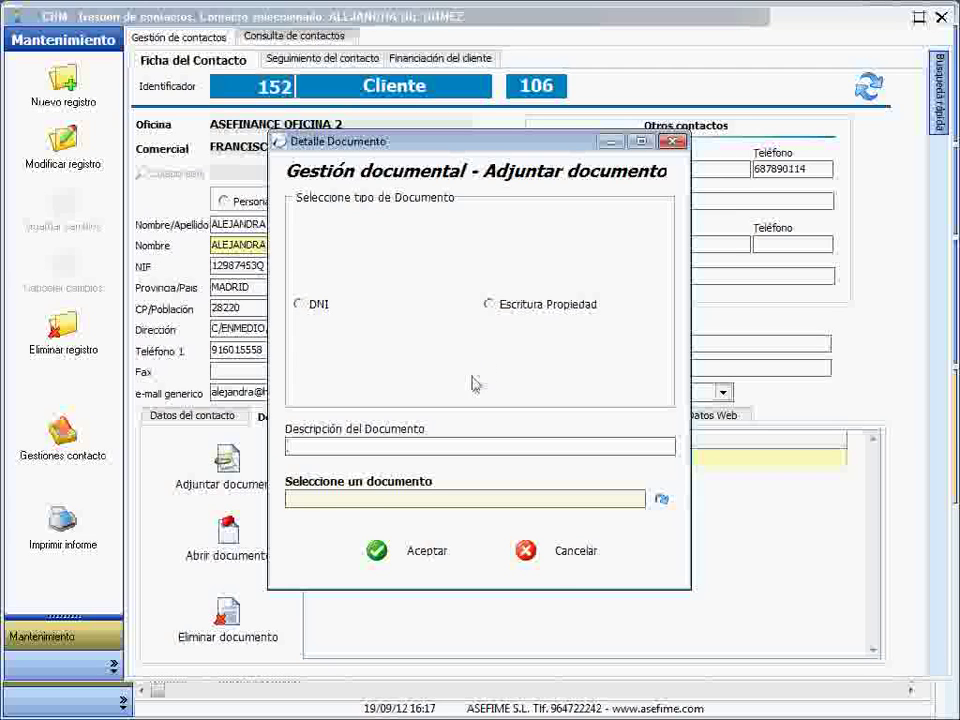
left_click(572, 558)
left_click(500, 420)
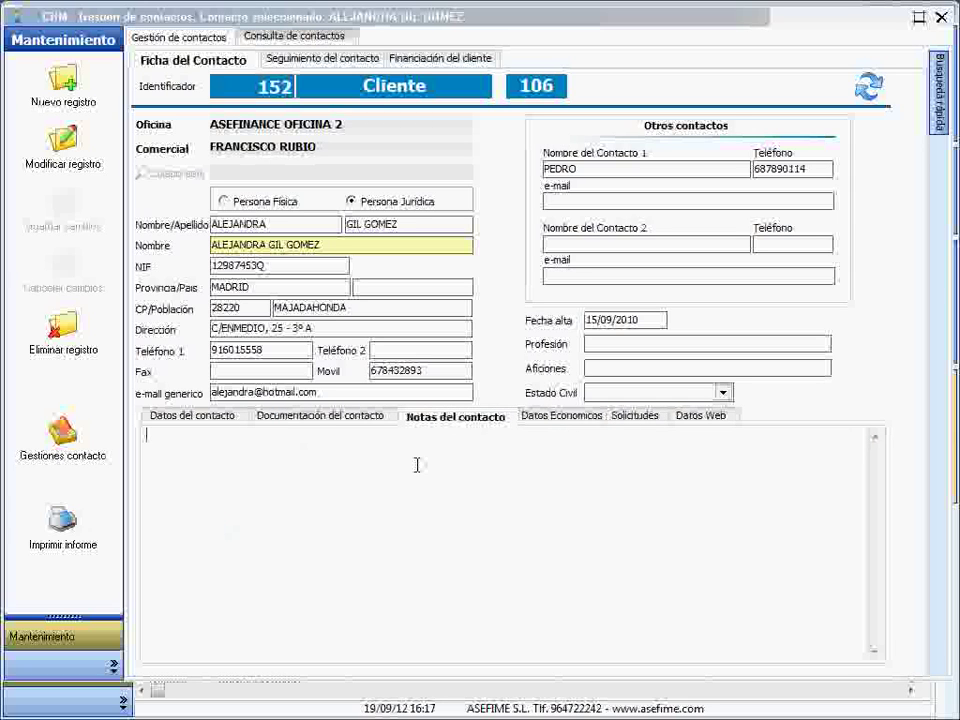
- Review the client's financial data and loan application, then display her empty Datos Web details
left_click(560, 416)
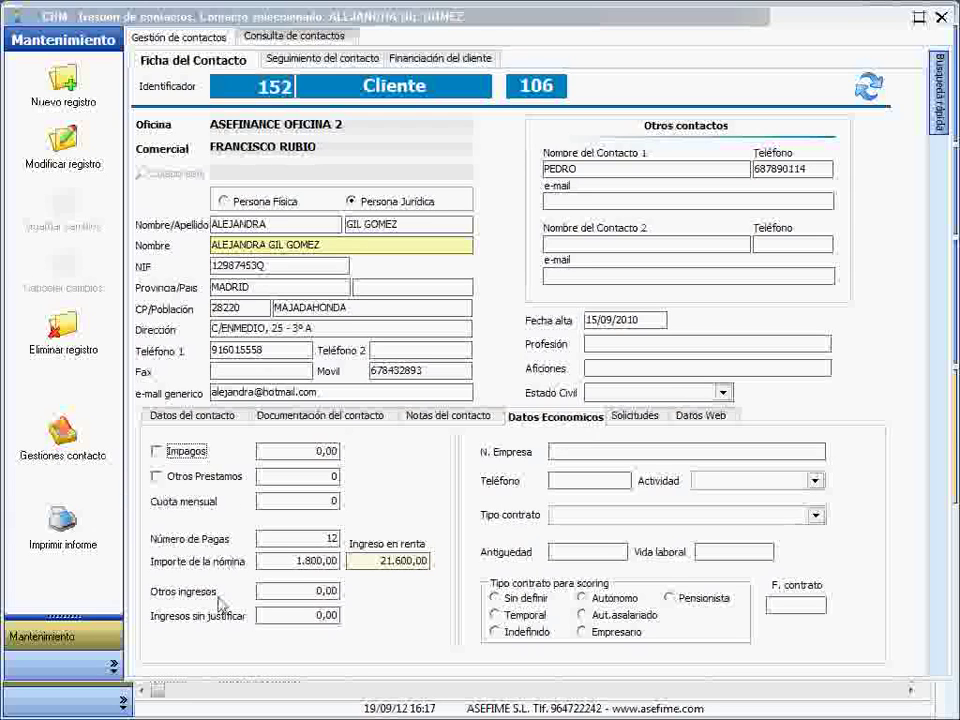
left_click(640, 416)
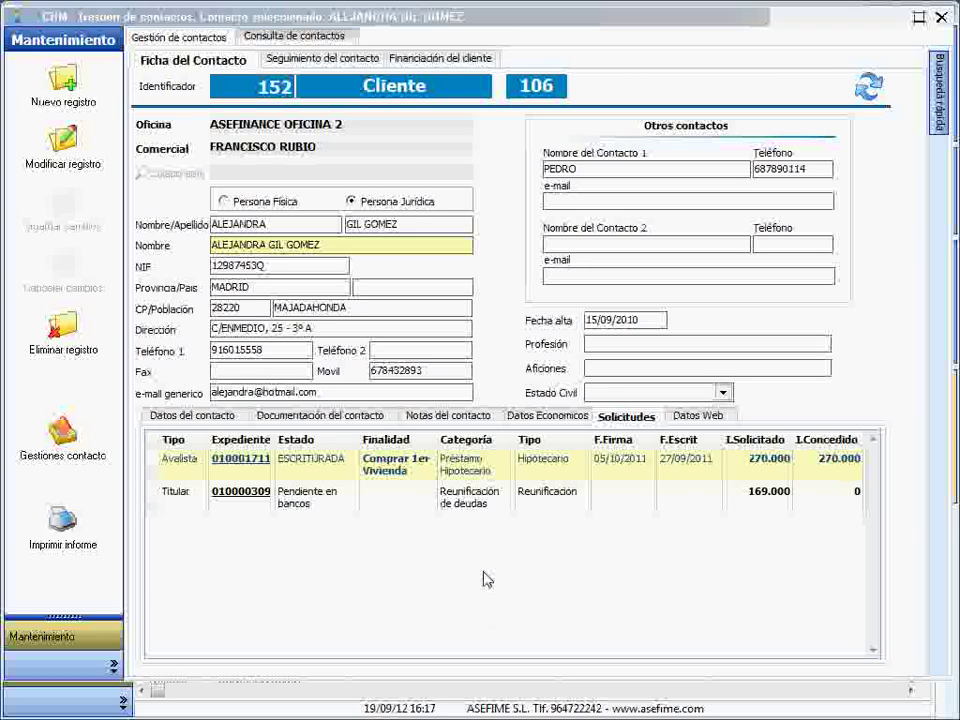
left_click(185, 495)
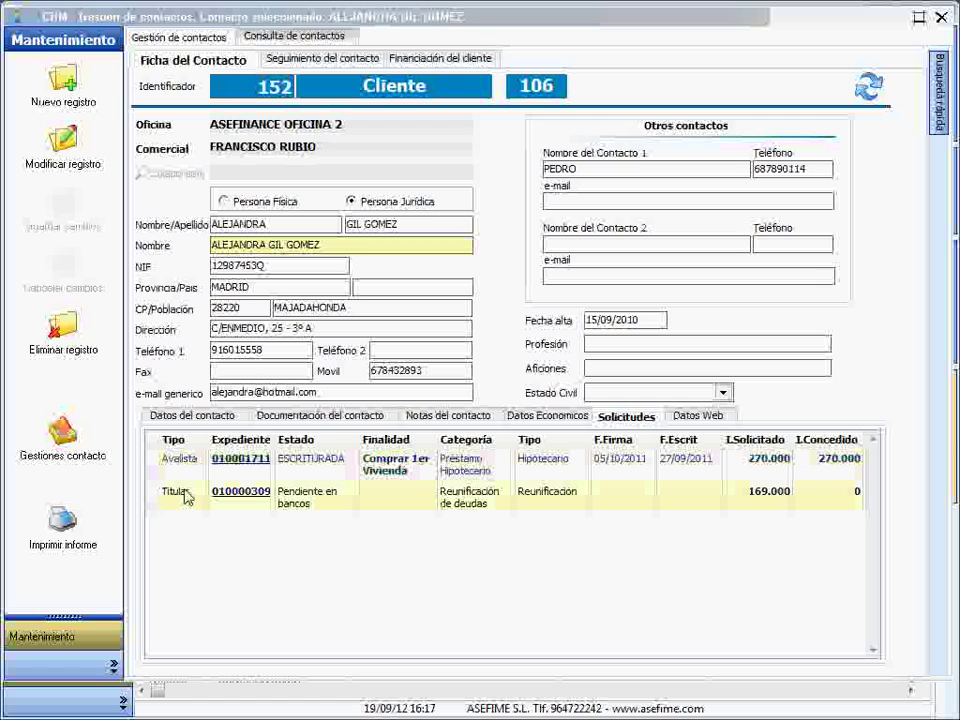
double_click(473, 502)
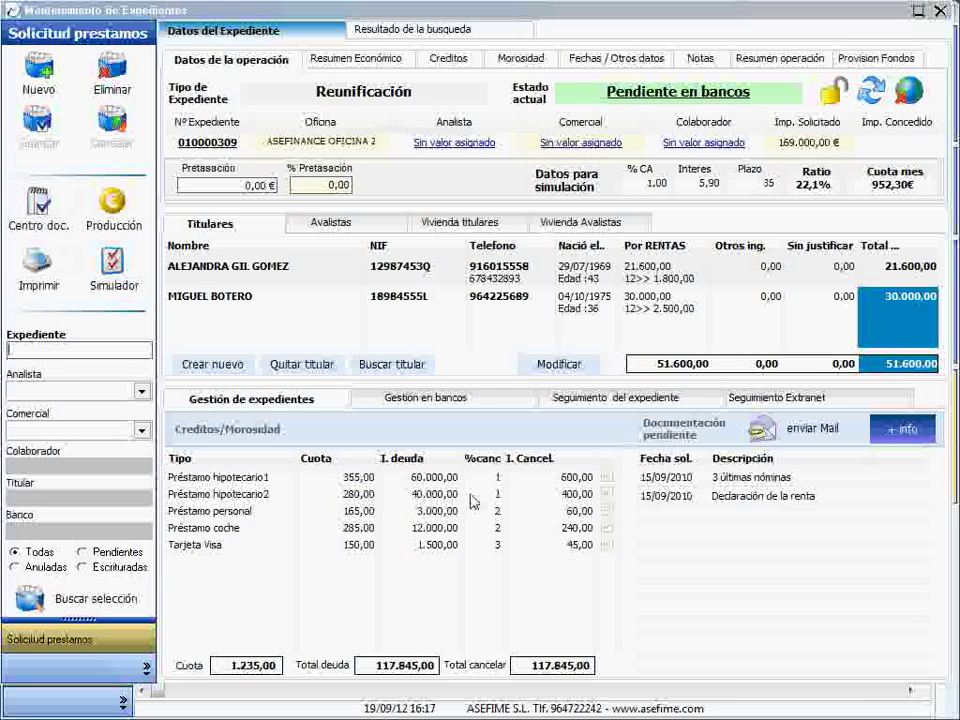
key("Escape")
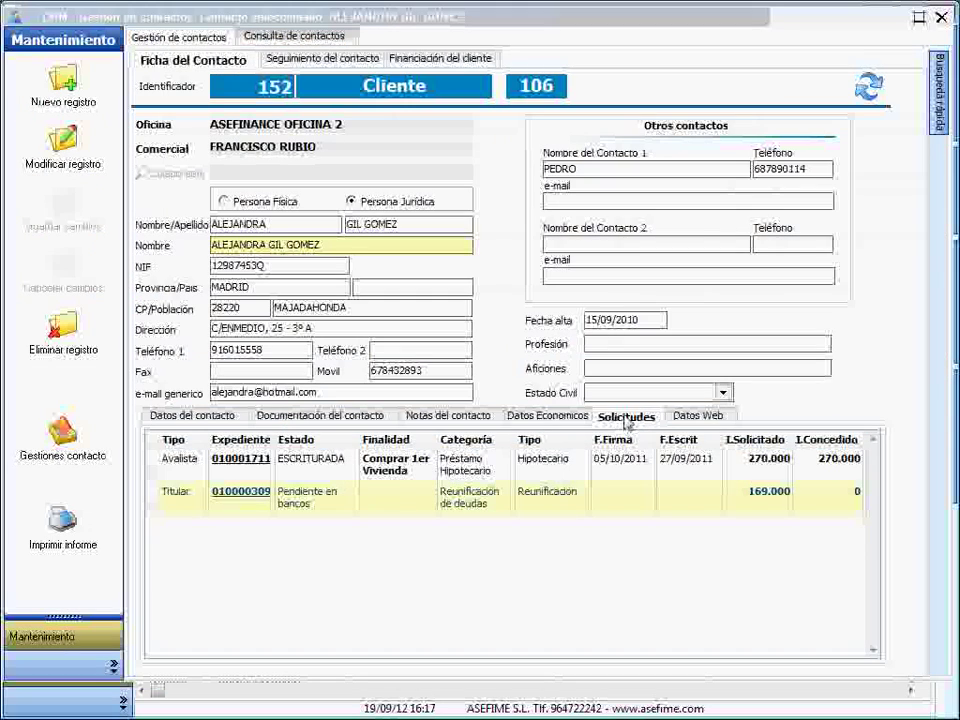
left_click(697, 415)
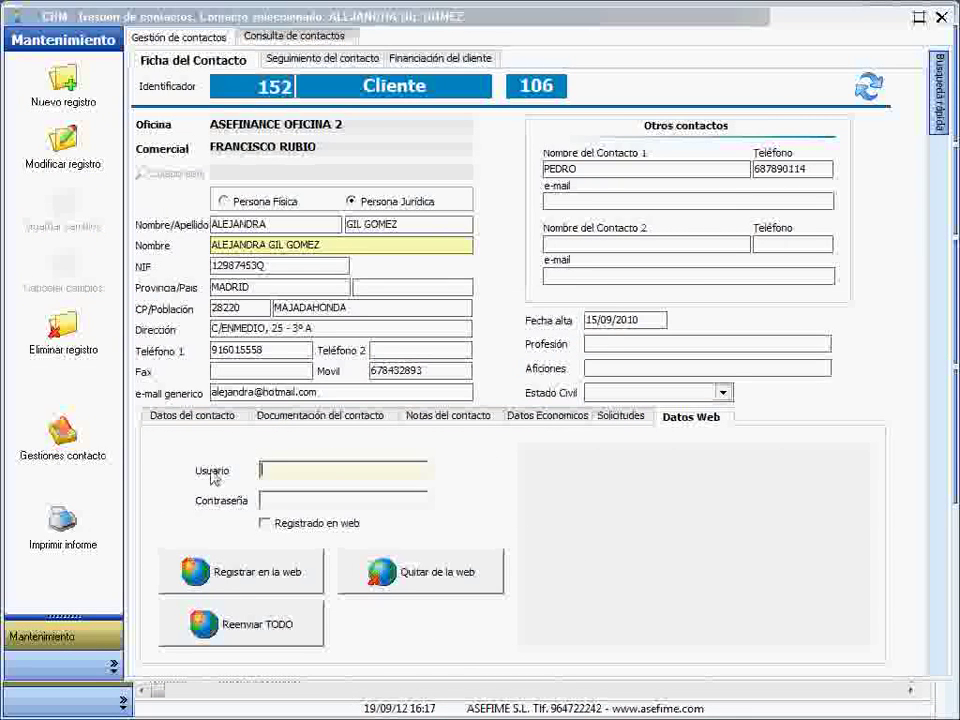
- Select the Correo Enviado entry in the follow-up history and list the client's mails
left_click(183, 419)
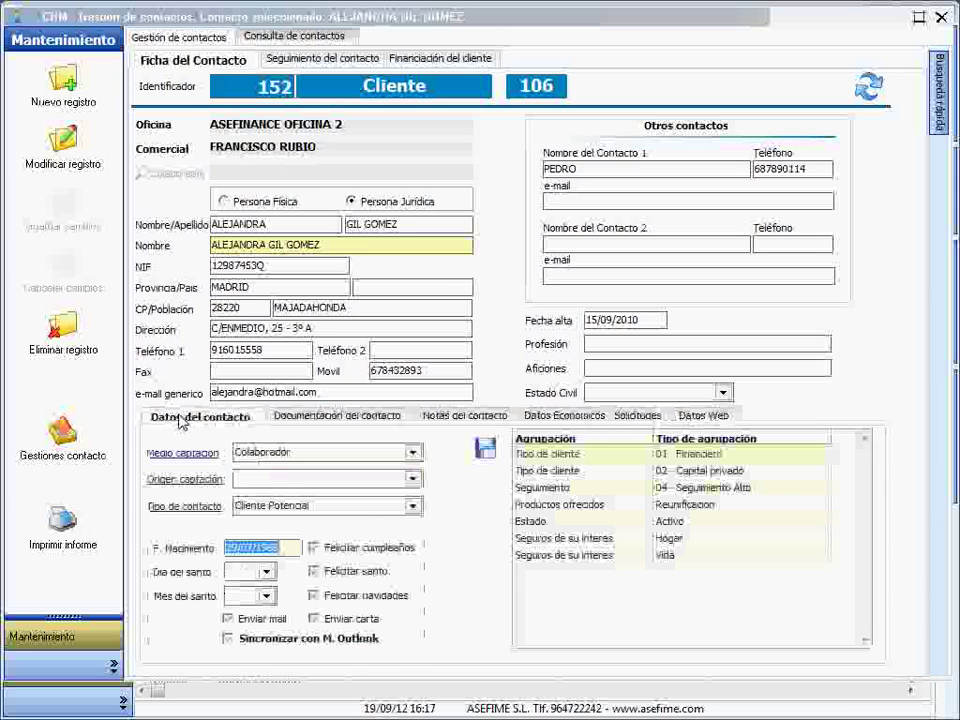
left_click(306, 62)
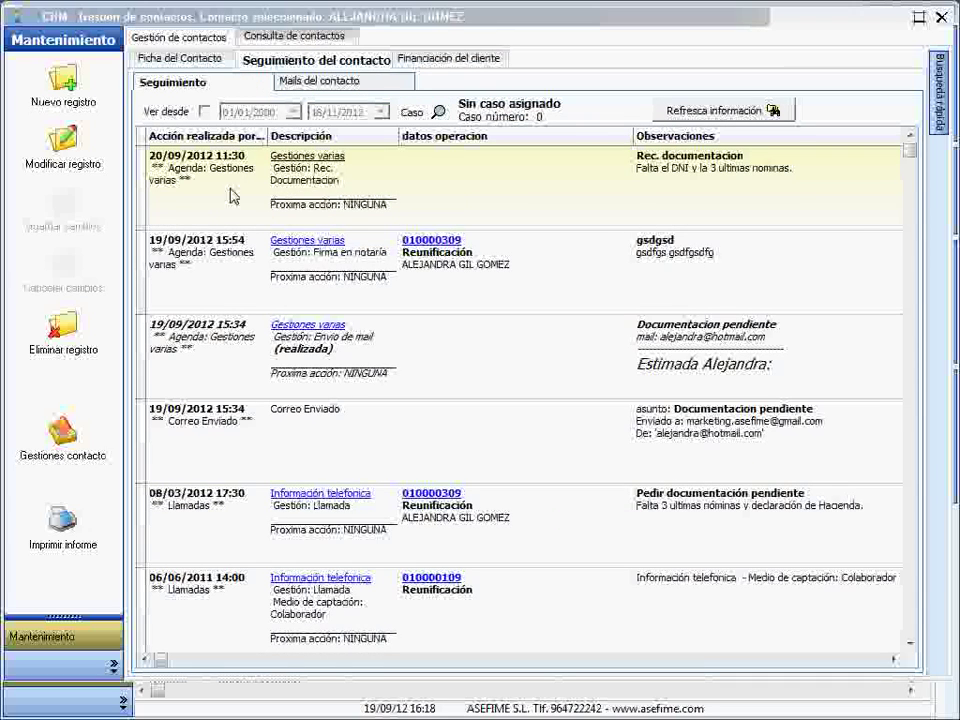
left_click(518, 441)
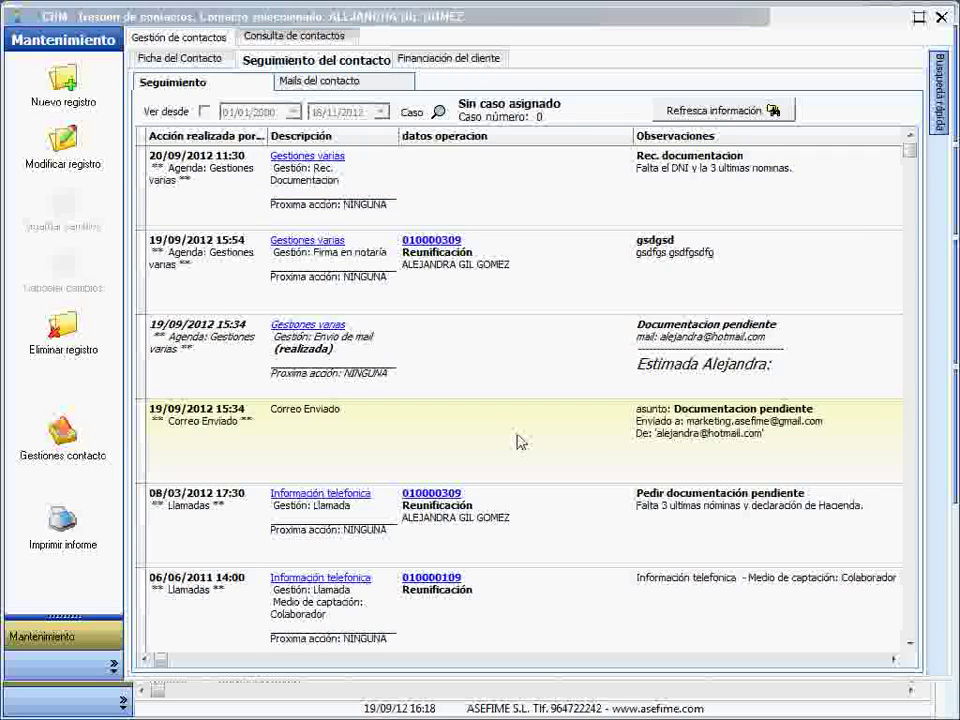
left_click(350, 86)
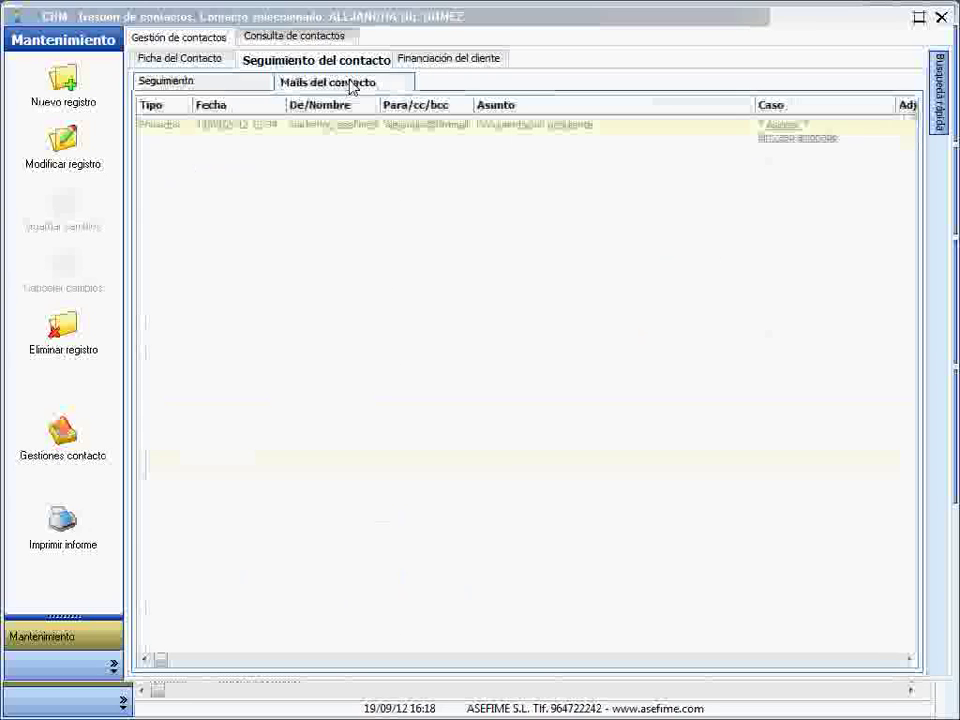
double_click(536, 142)
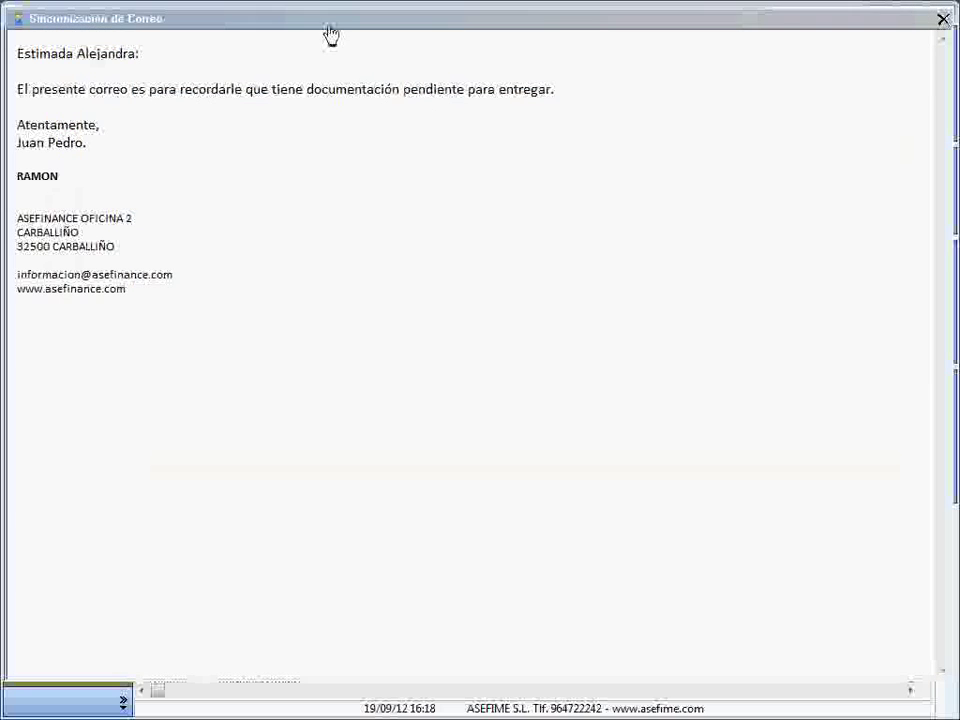
left_click_drag(332, 33, 332, 58)
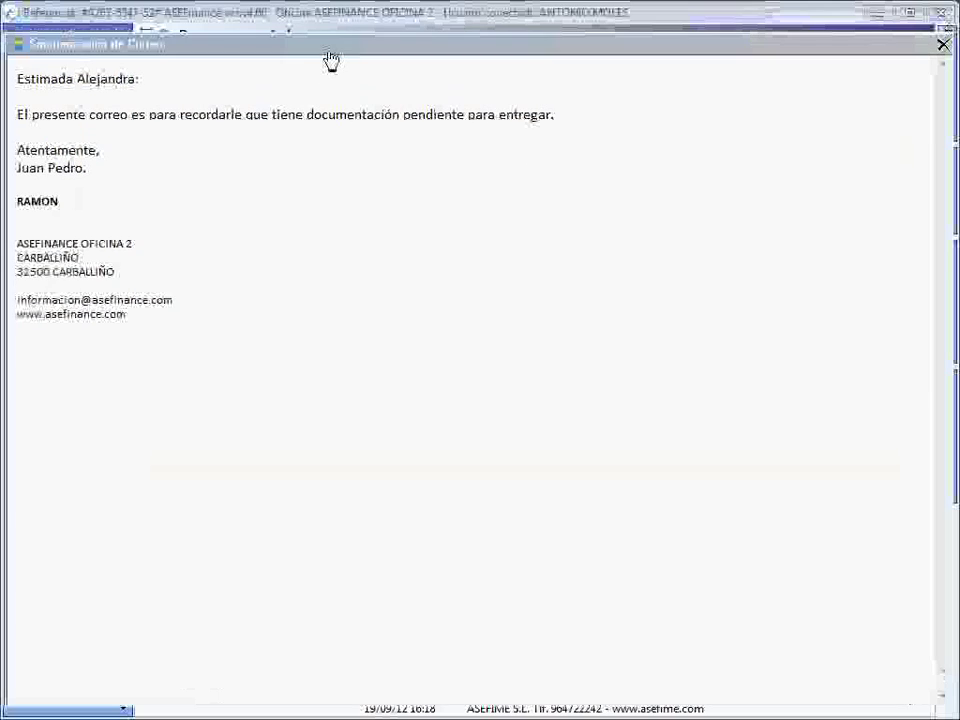
left_click(944, 45)
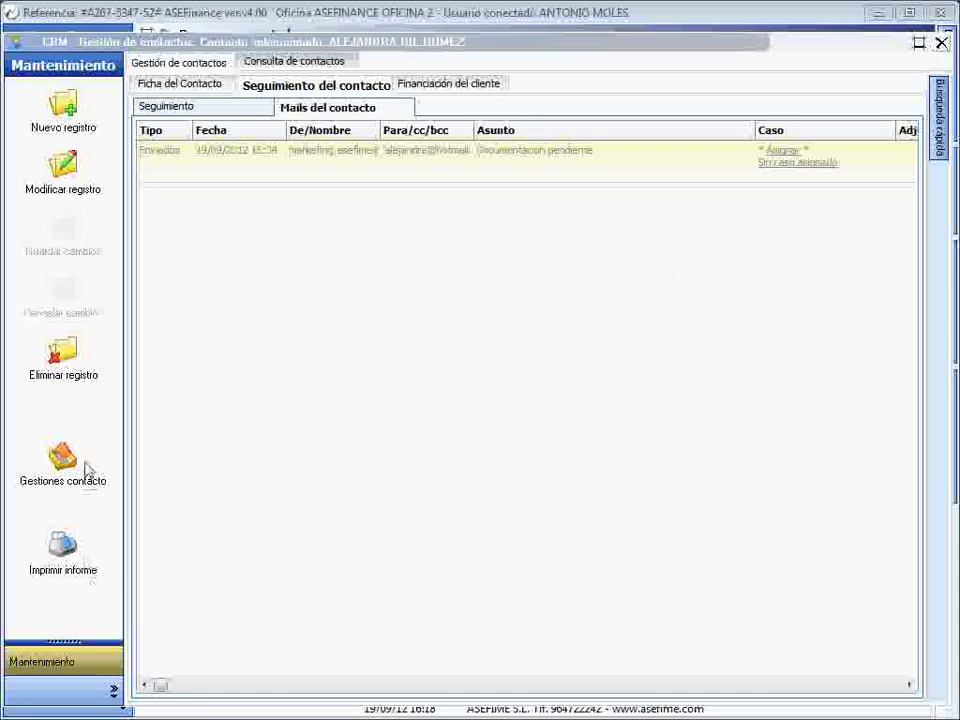
left_click(76, 463)
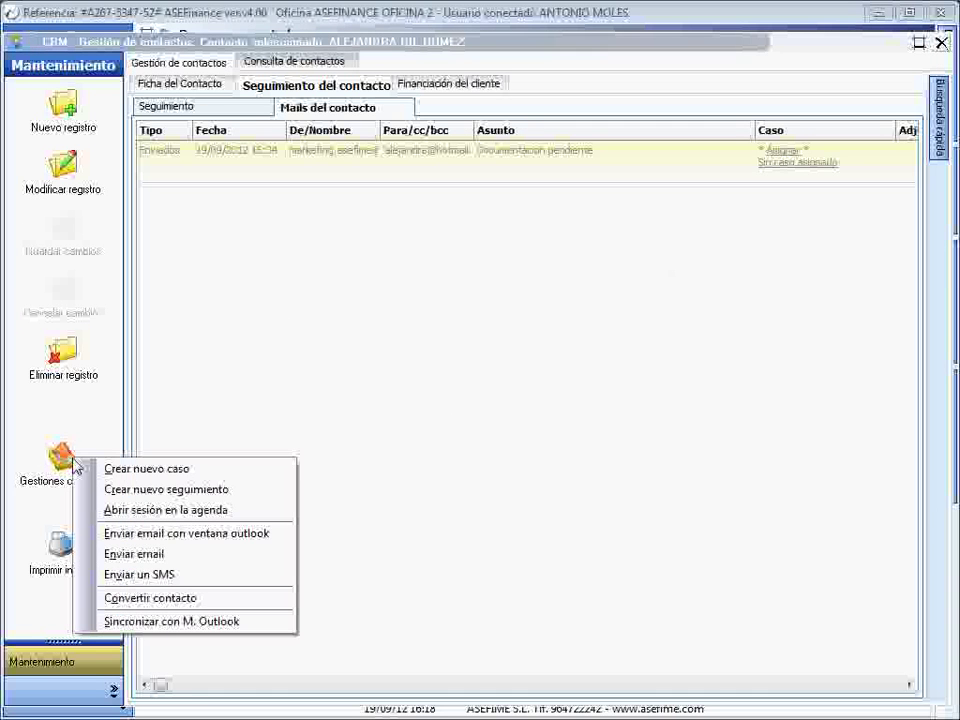
left_click(216, 622)
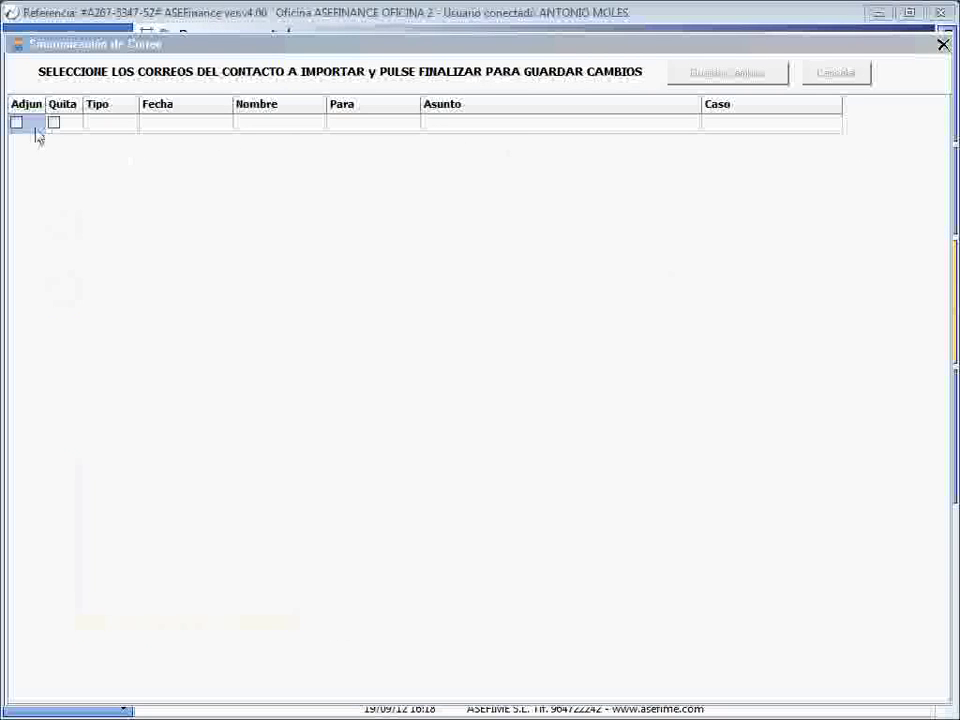
left_click(17, 123)
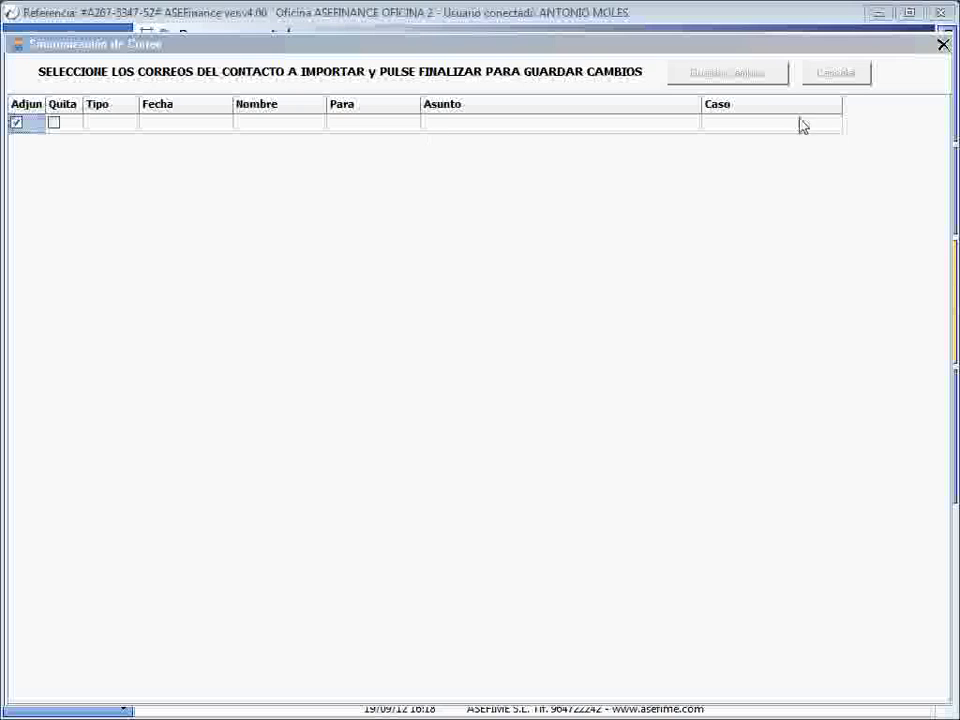
left_click(943, 44)
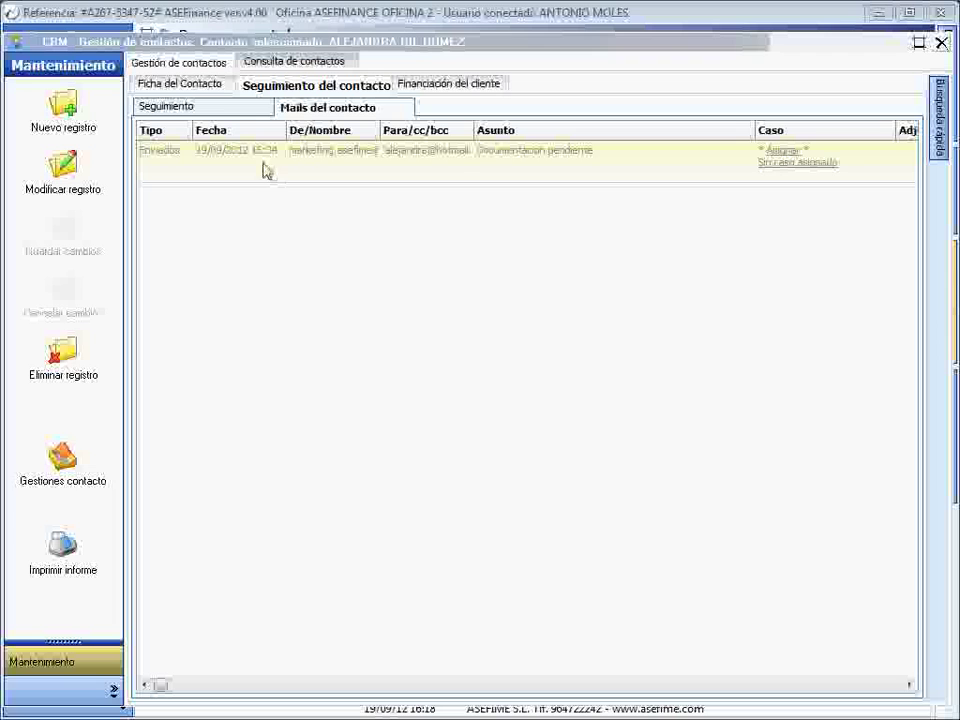
- Return to Seguimiento, then show the Financiación del cliente tab with amounts and financing types
left_click(208, 110)
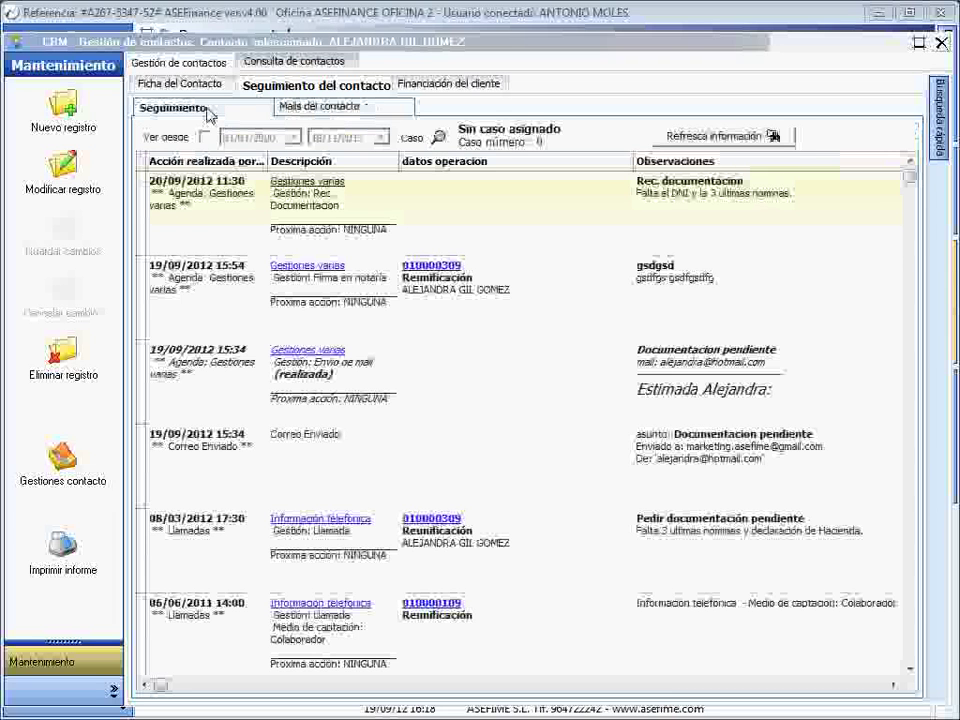
left_click(453, 86)
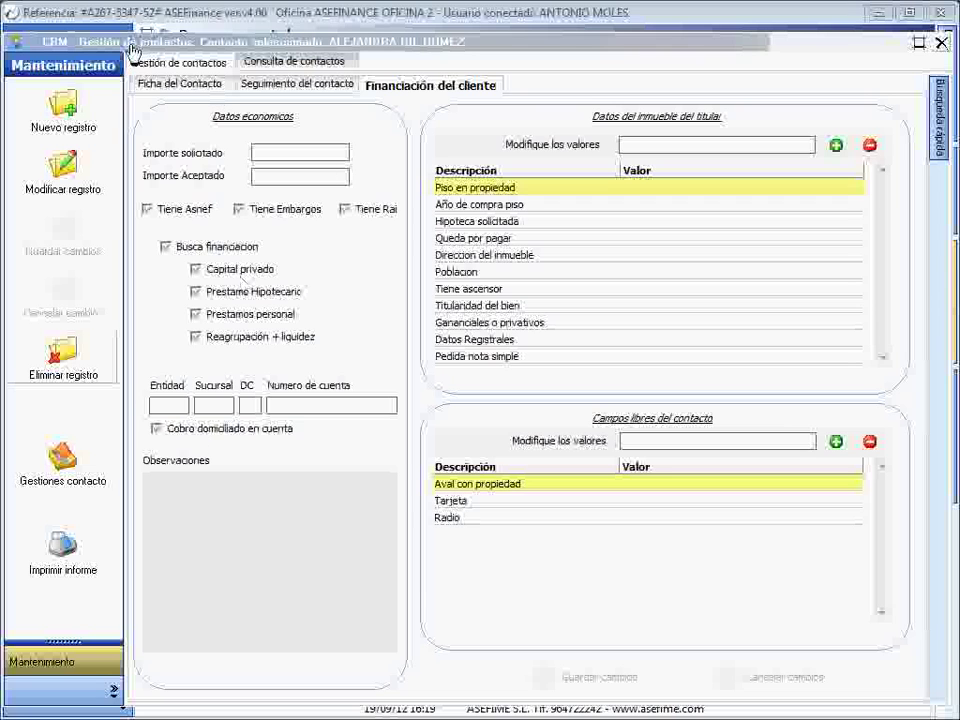
- Go back to Ficha del Contacto and expand the Gestiones contacto action menu
left_click(172, 86)
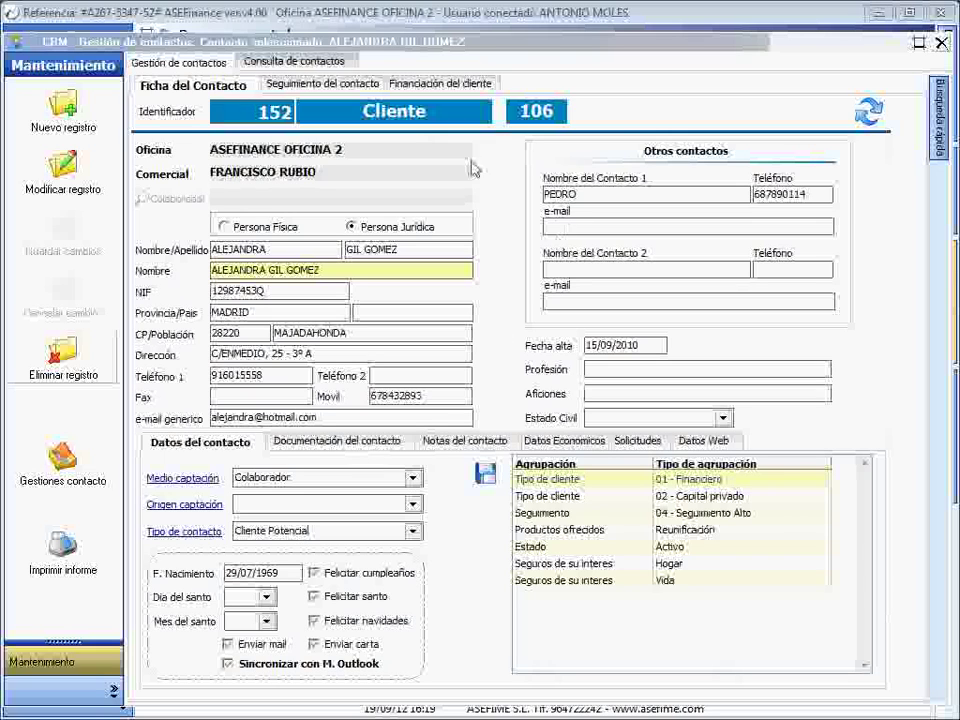
left_click(60, 455)
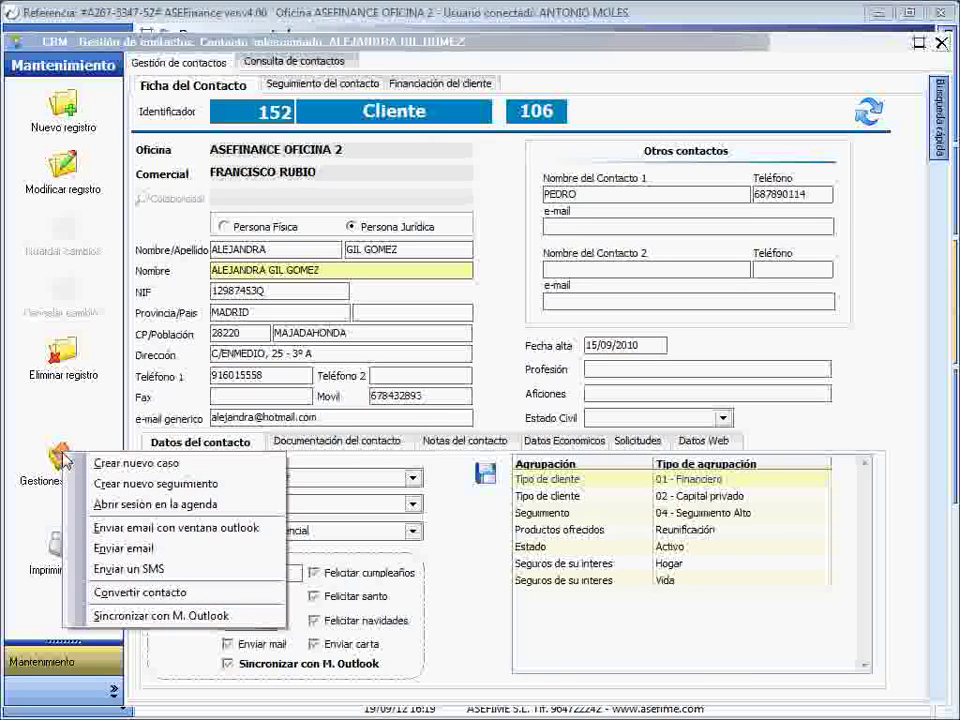
left_click(138, 464)
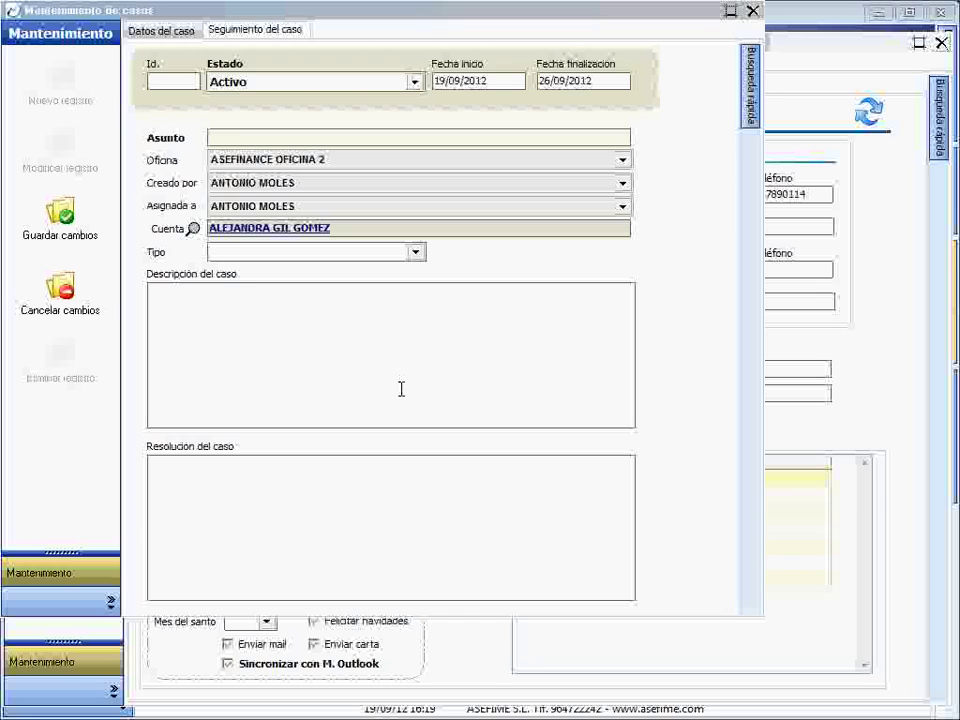
left_click(60, 290)
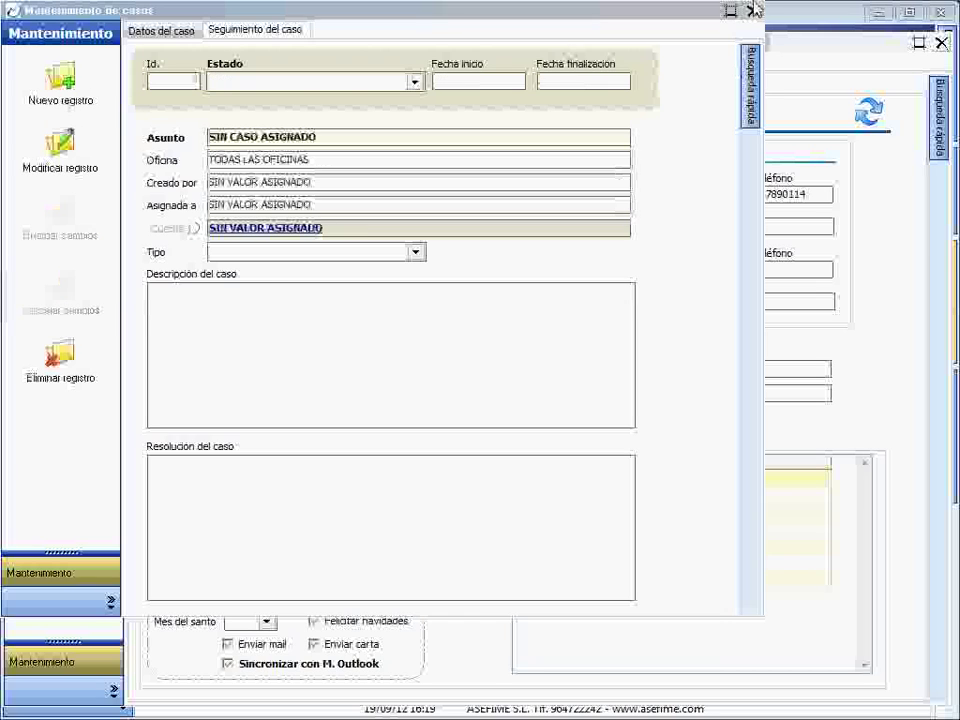
left_click(752, 11)
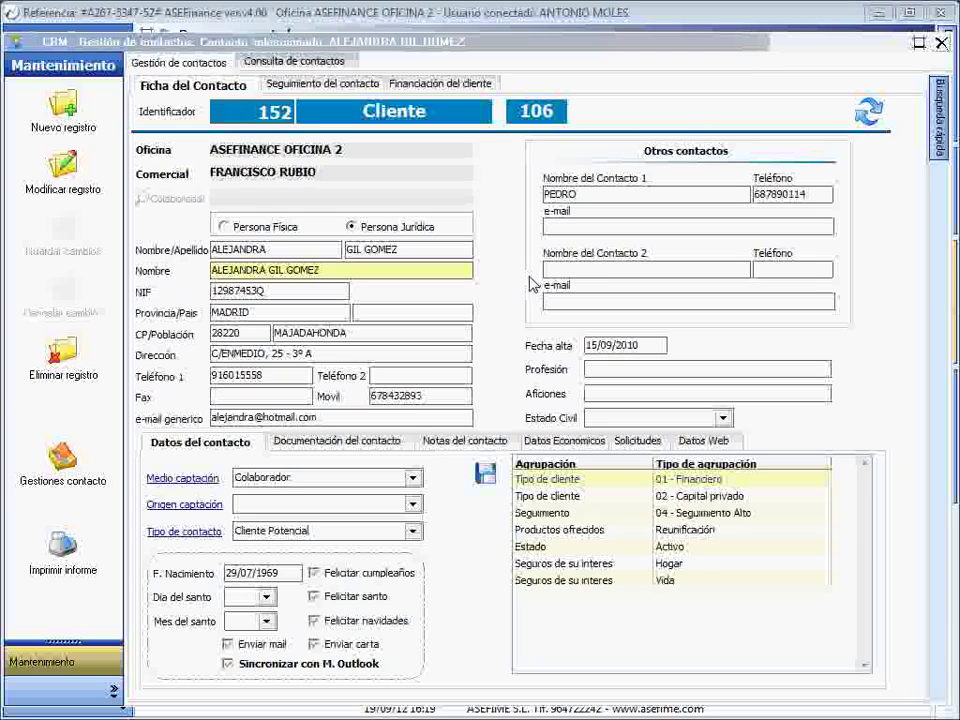
- Glance at the client's follow-up history, return to her contact card, and list the Gestiones contacto actions
left_click(300, 83)
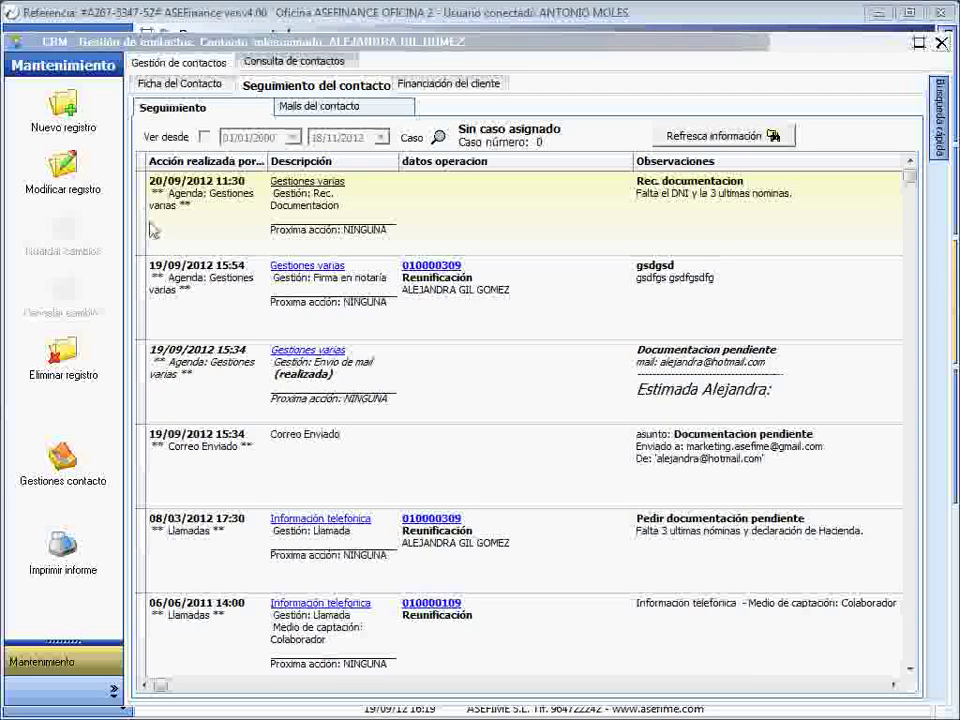
left_click(160, 86)
left_click(62, 460)
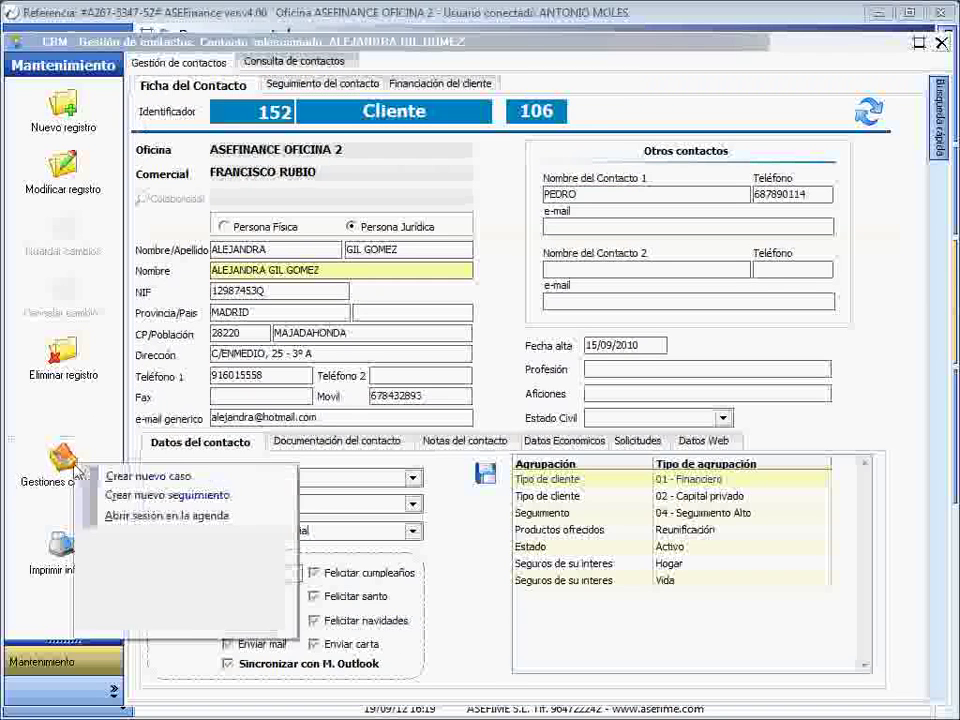
- Start a new follow-up for the client and assign it to another staff member
left_click(230, 498)
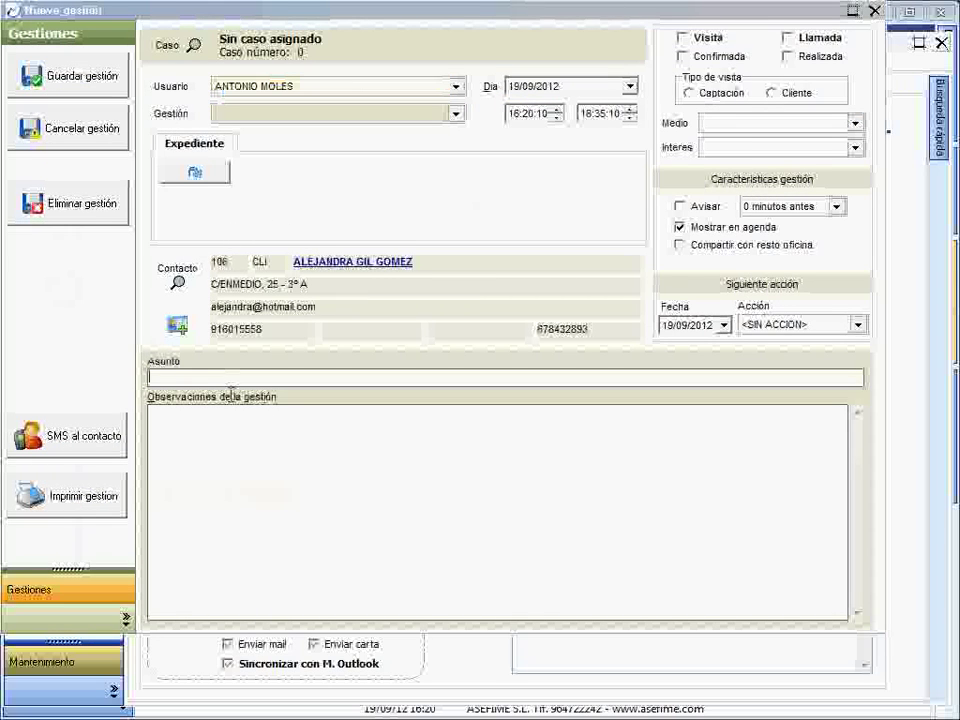
left_click_drag(305, 12, 336, 42)
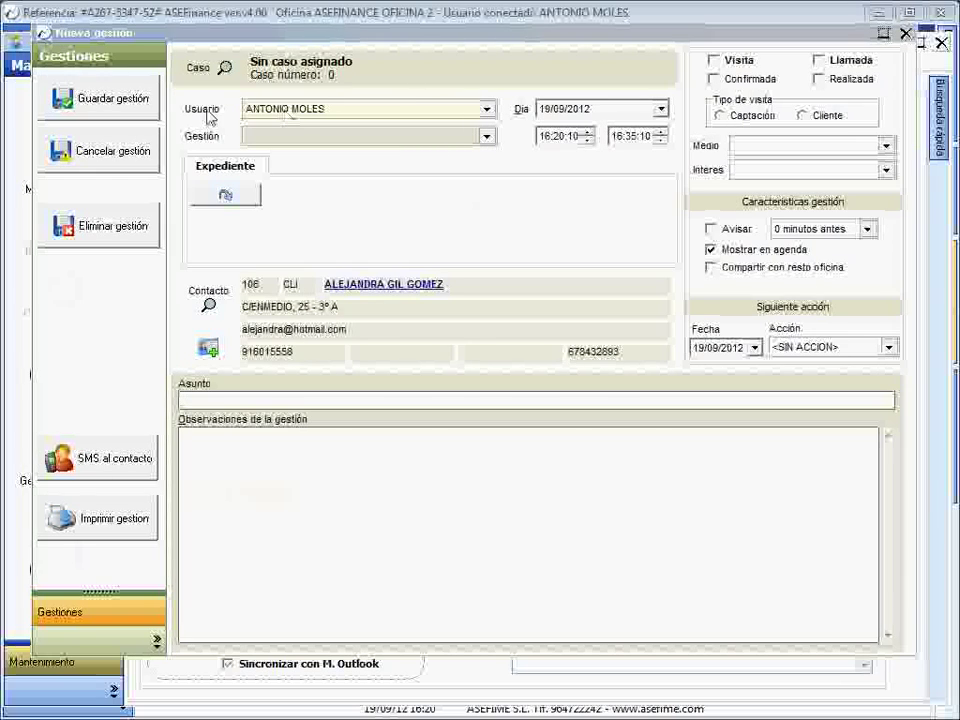
left_click(362, 113)
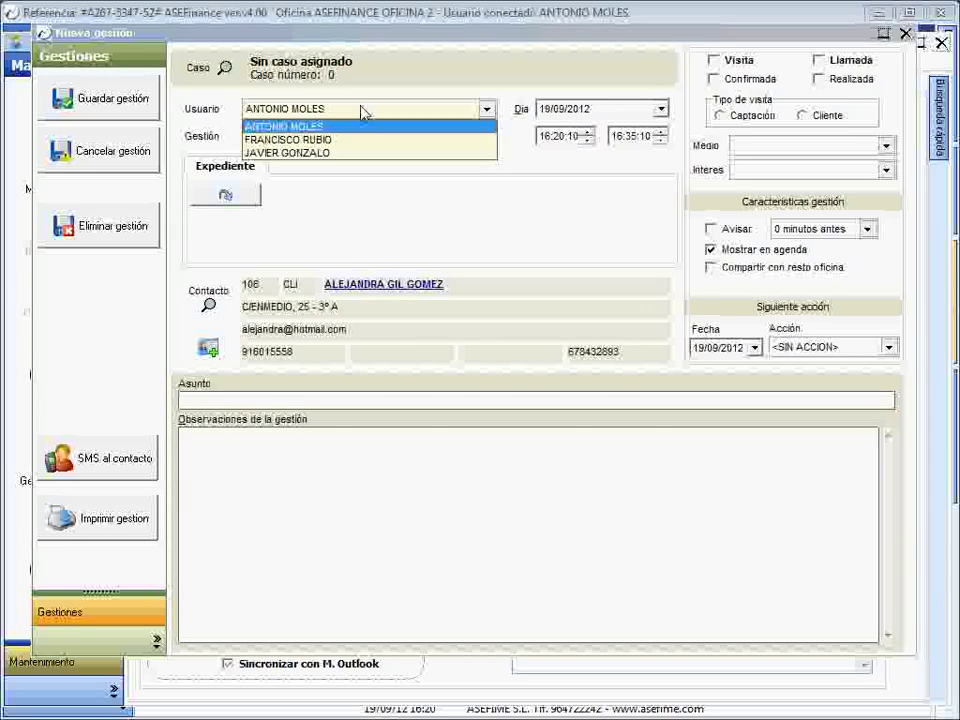
left_click(322, 141)
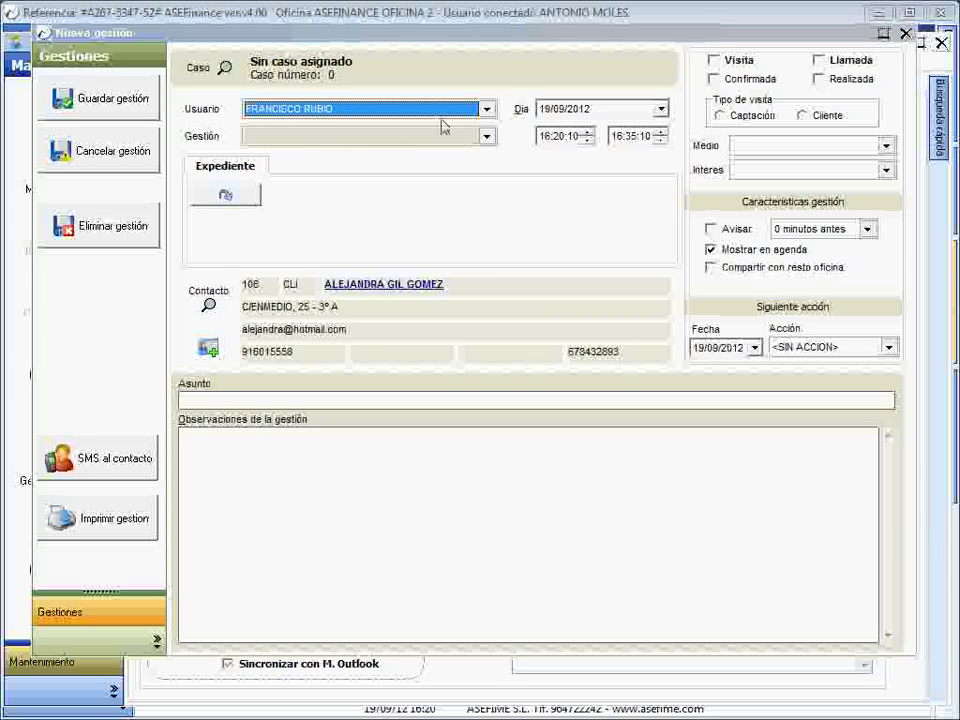
- Set the action type to Firma en notaría with Avisar and Compartir con resto oficina enabled
left_click(487, 136)
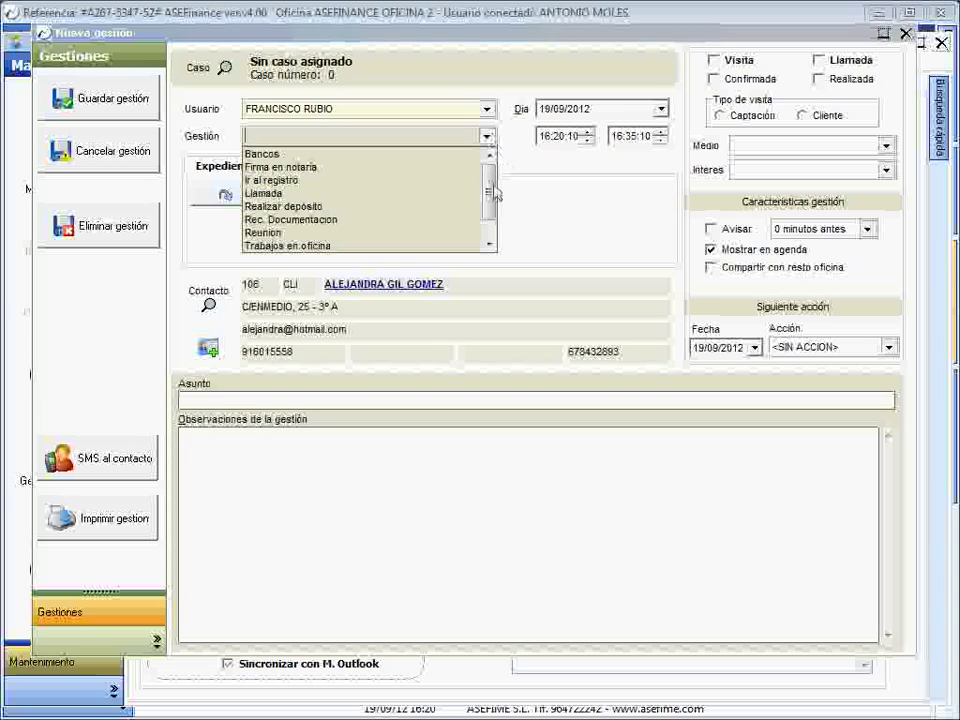
left_click(317, 179)
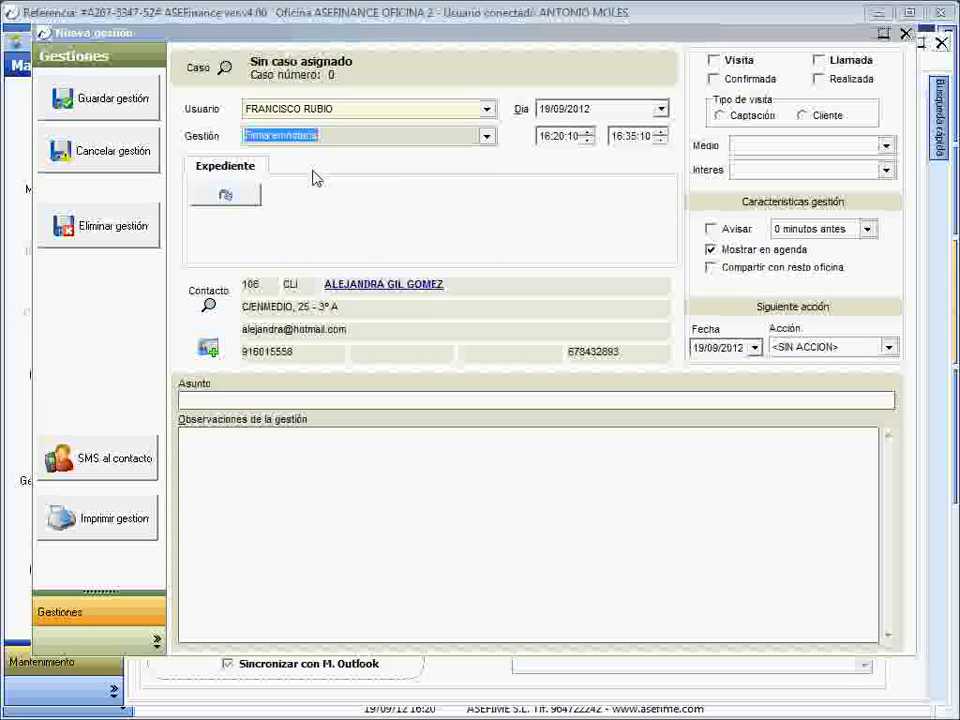
left_click(712, 229)
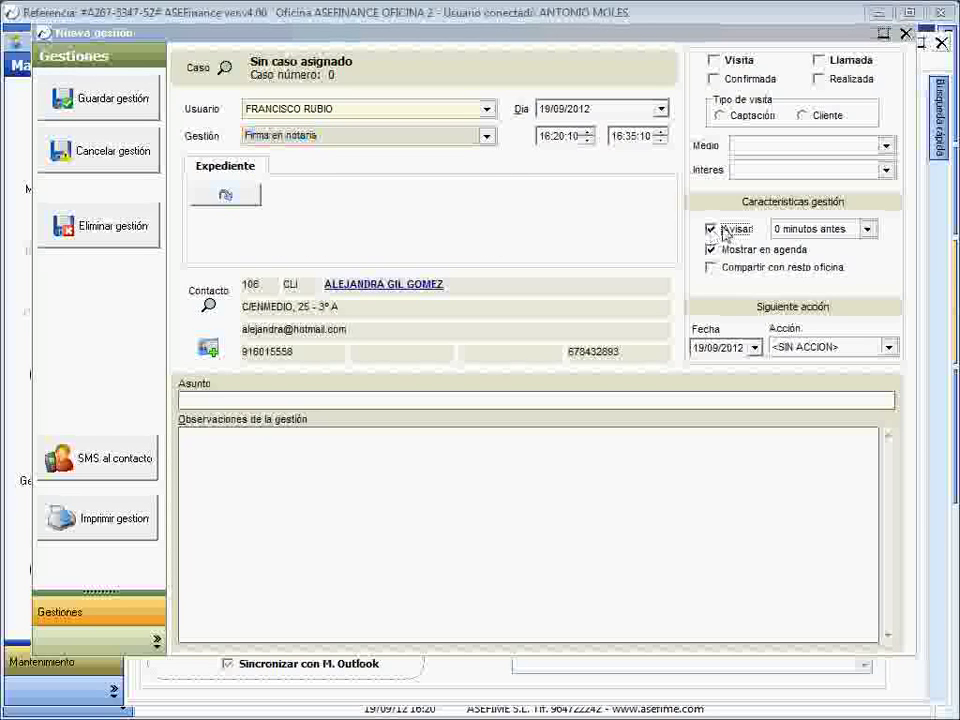
left_click(711, 268)
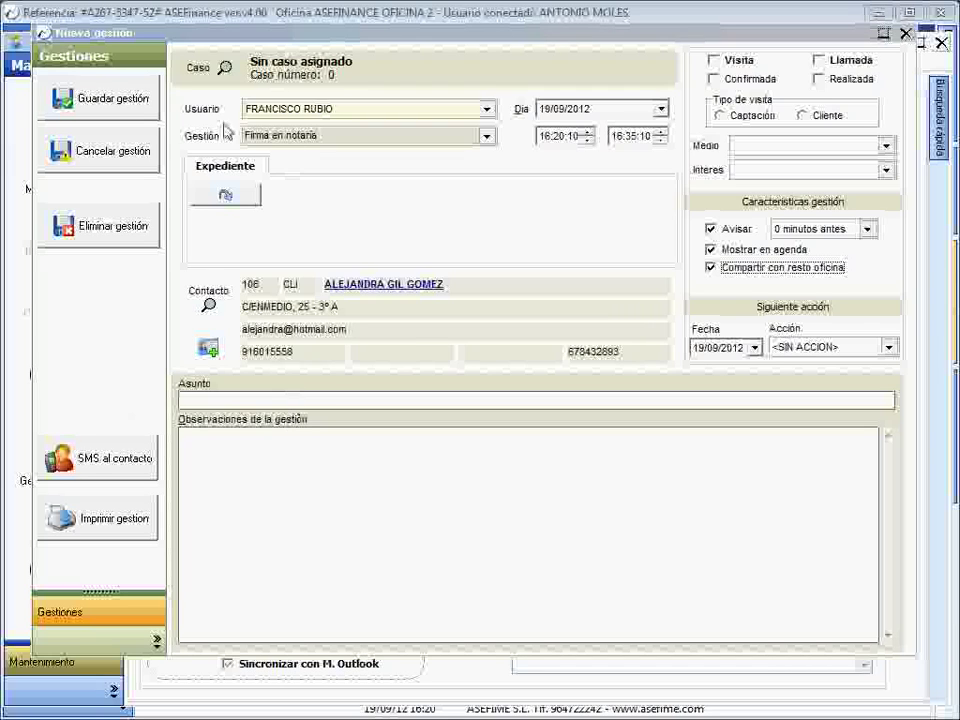
left_click(226, 402)
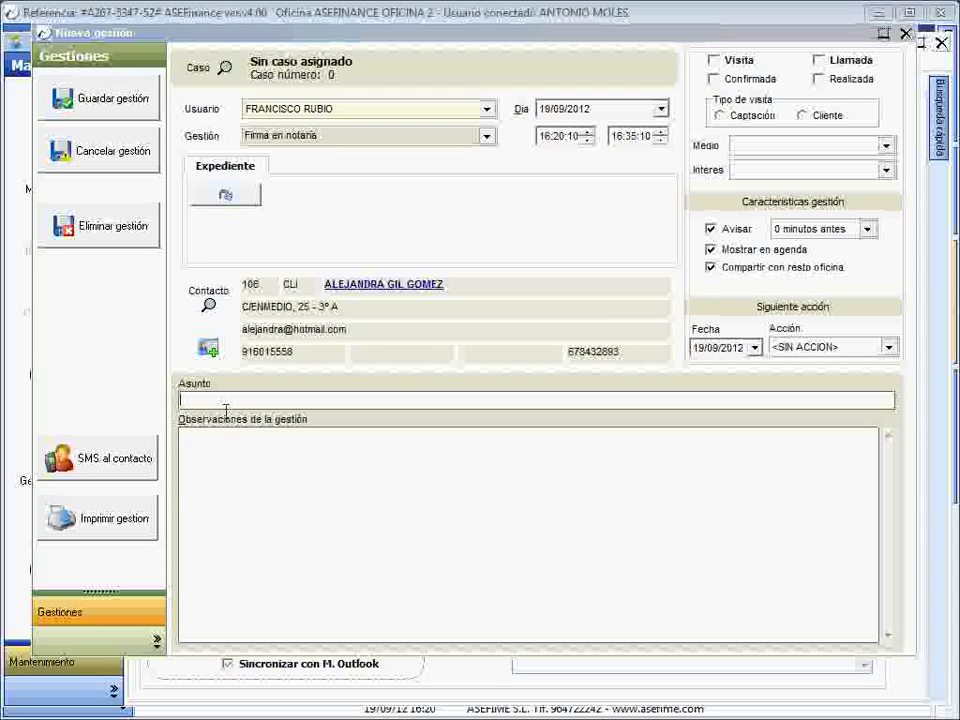
- Enter subject 'Firma en notaria' and a note reminding the contact to bring the poderes
type("Firma en notaria")
left_click(277, 488)
type("Reun")
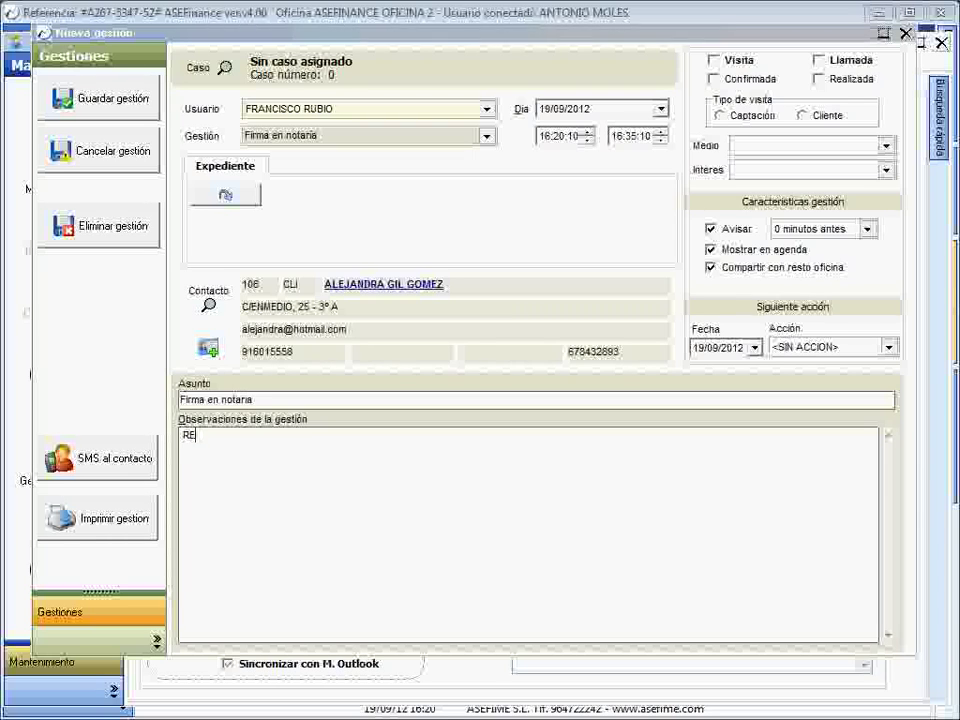
key("BackSpace")
key("BackSpace")
type("cuerda")
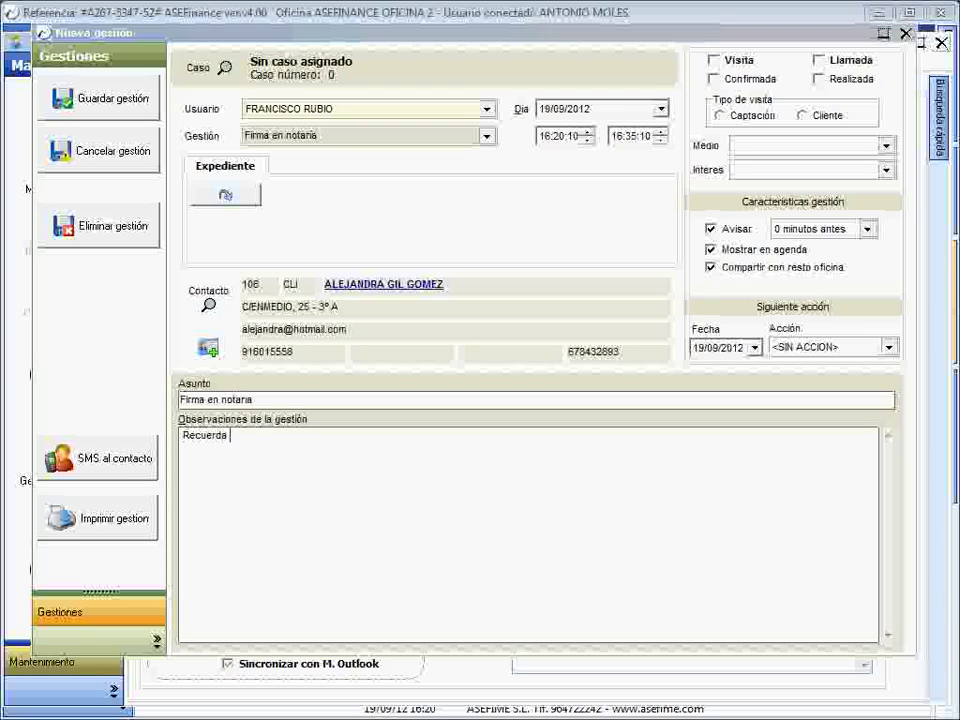
type(" que tienes que llevar los por")
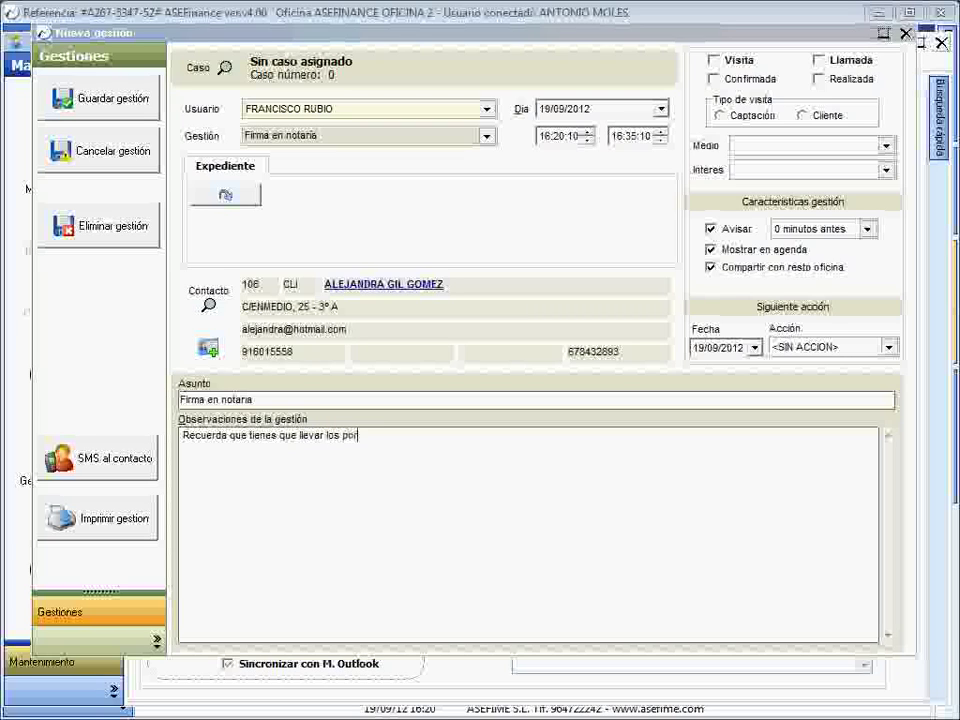
key("BackSpace")
type("deres.")
- Save the gestión and confirm emailing the follow-up to the contact
left_click(100, 100)
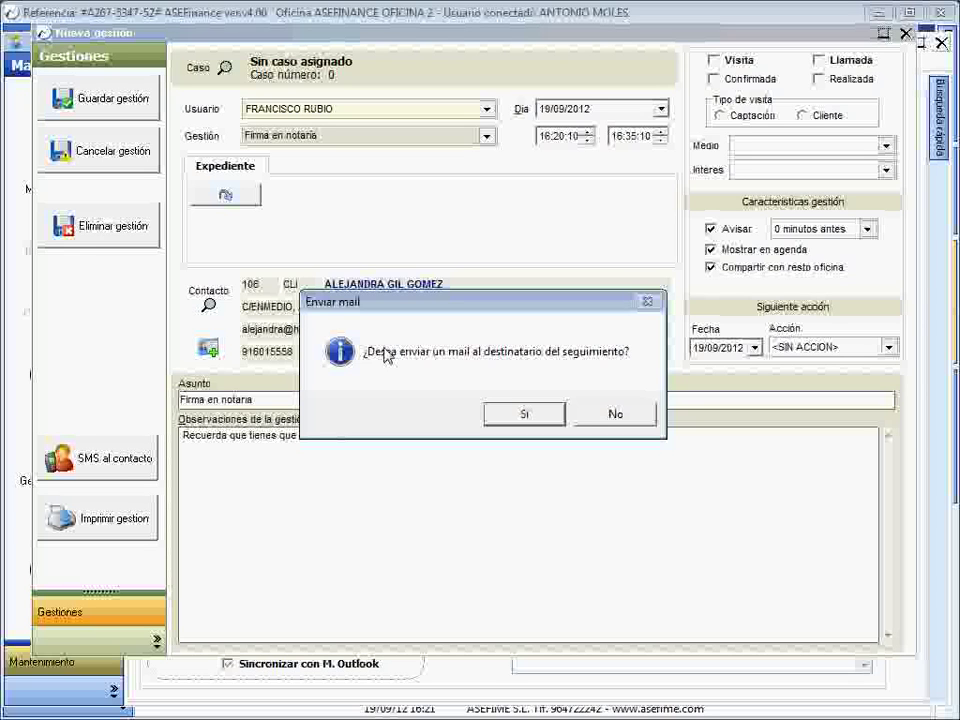
left_click(521, 413)
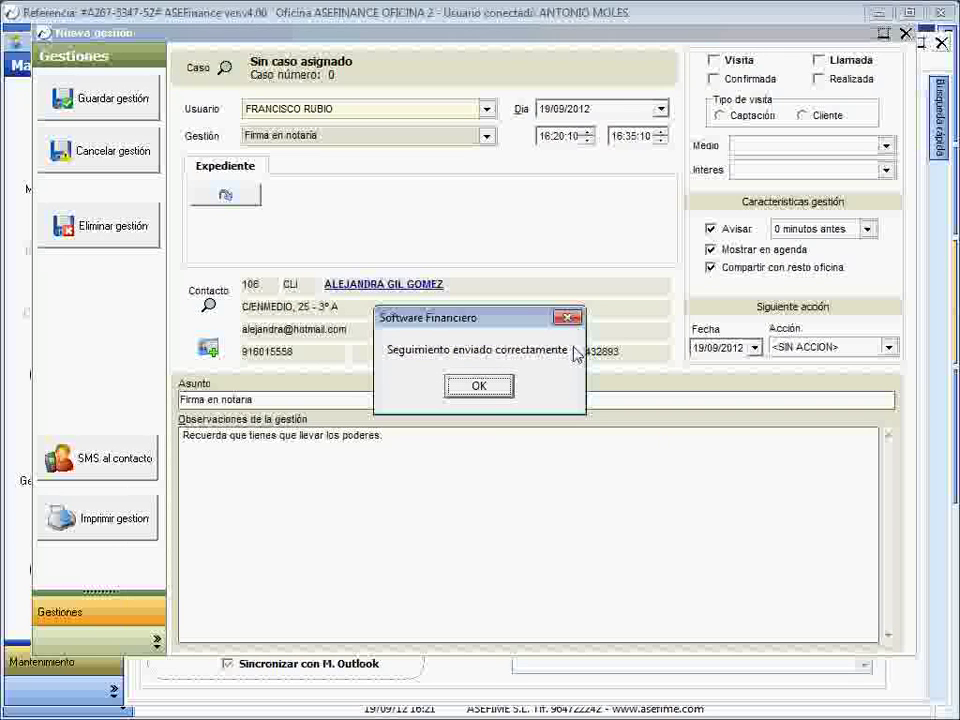
left_click(498, 388)
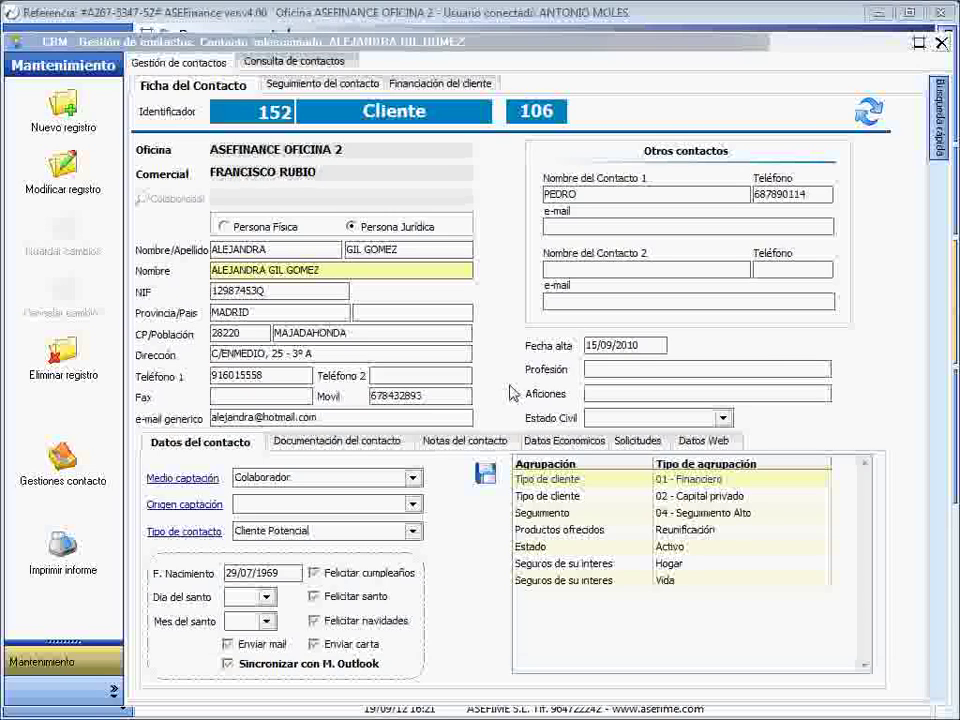
- Review the new 16:20 Firma en notaría entry in the follow-up history, then list the contact actions
left_click(307, 91)
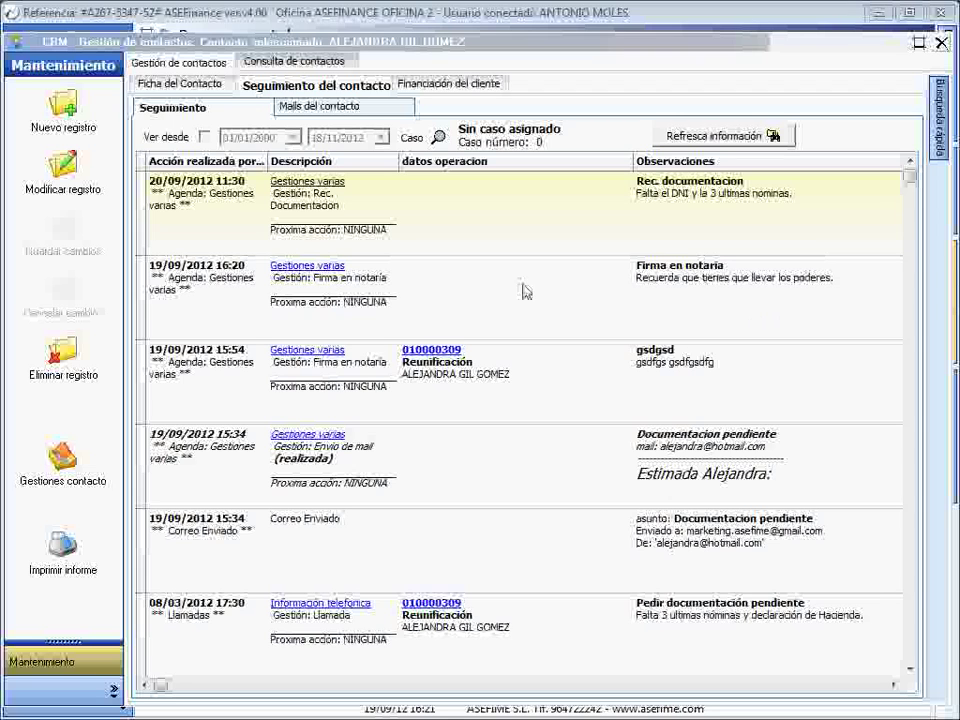
left_click(293, 268)
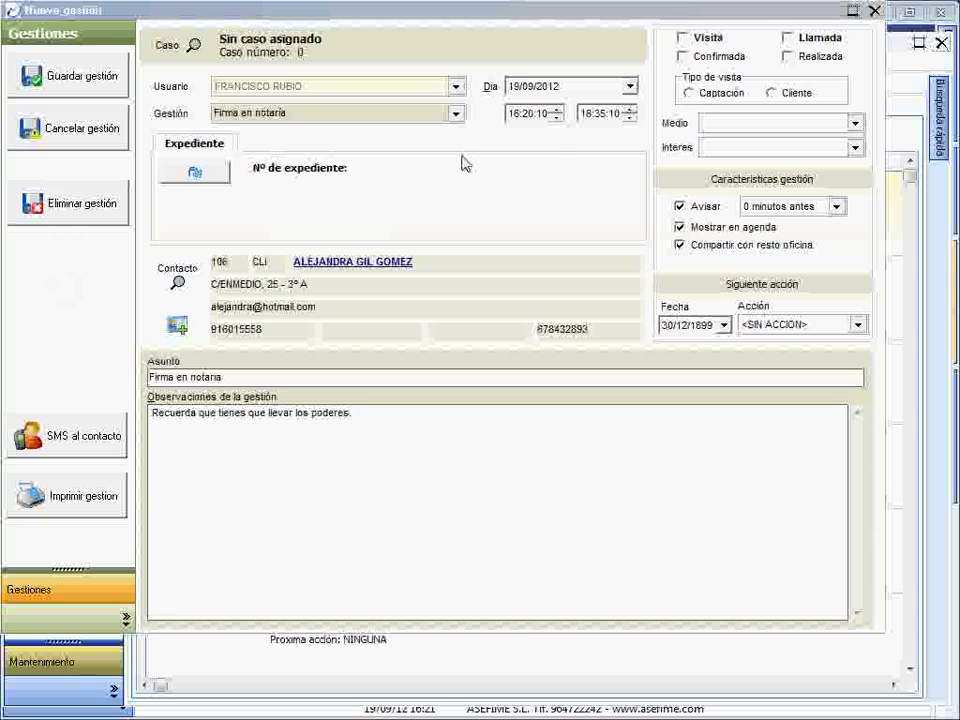
left_click(874, 11)
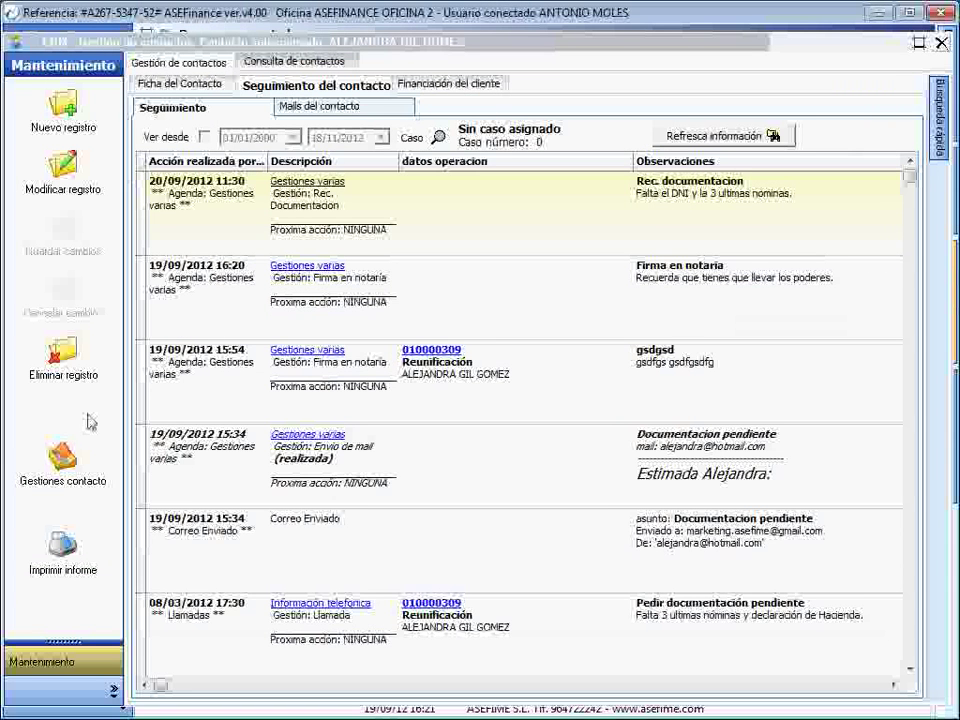
left_click(66, 465)
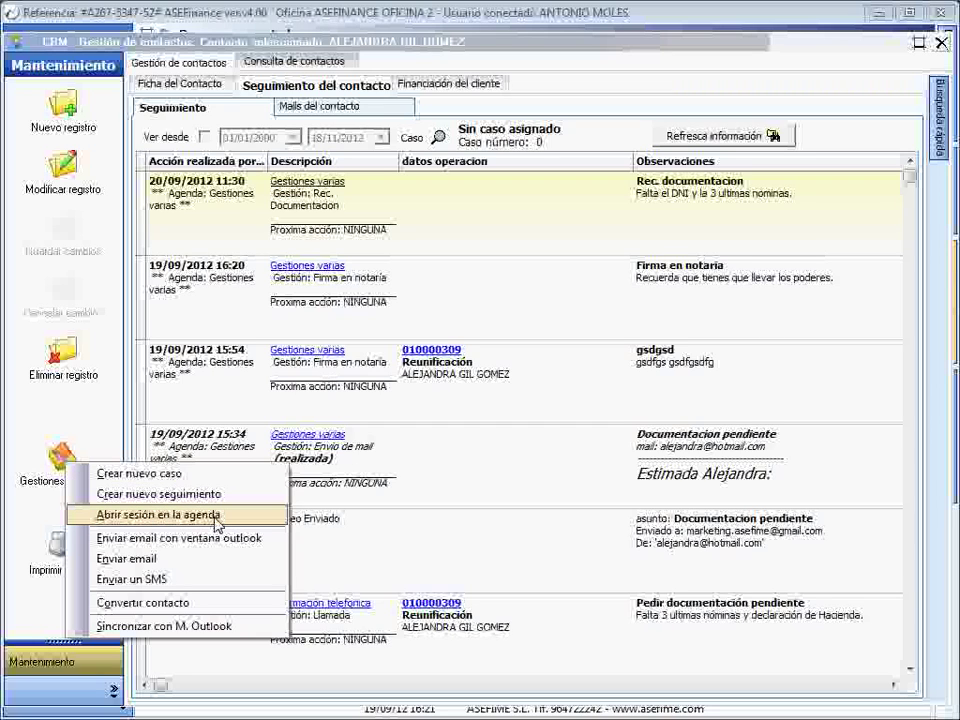
left_click(216, 516)
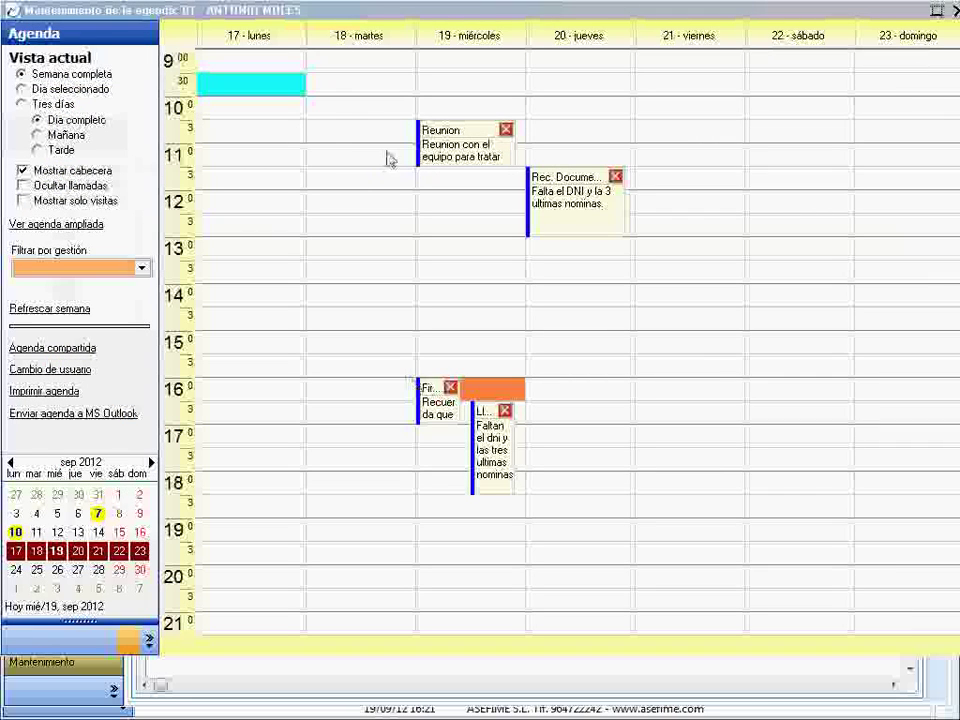
left_click_drag(302, 18, 302, 30)
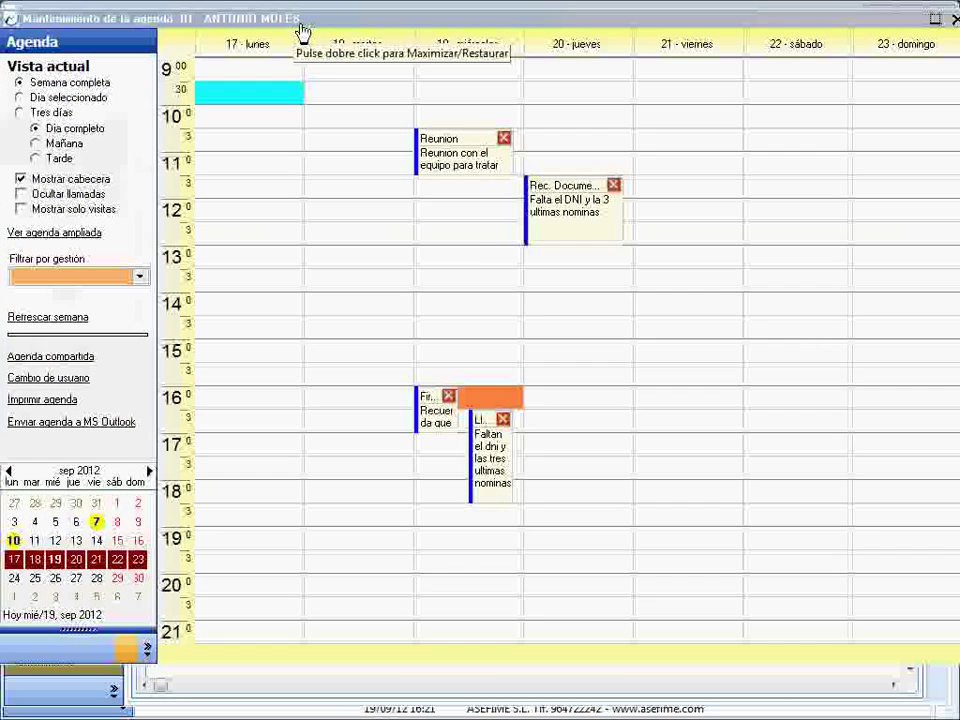
double_click(596, 359)
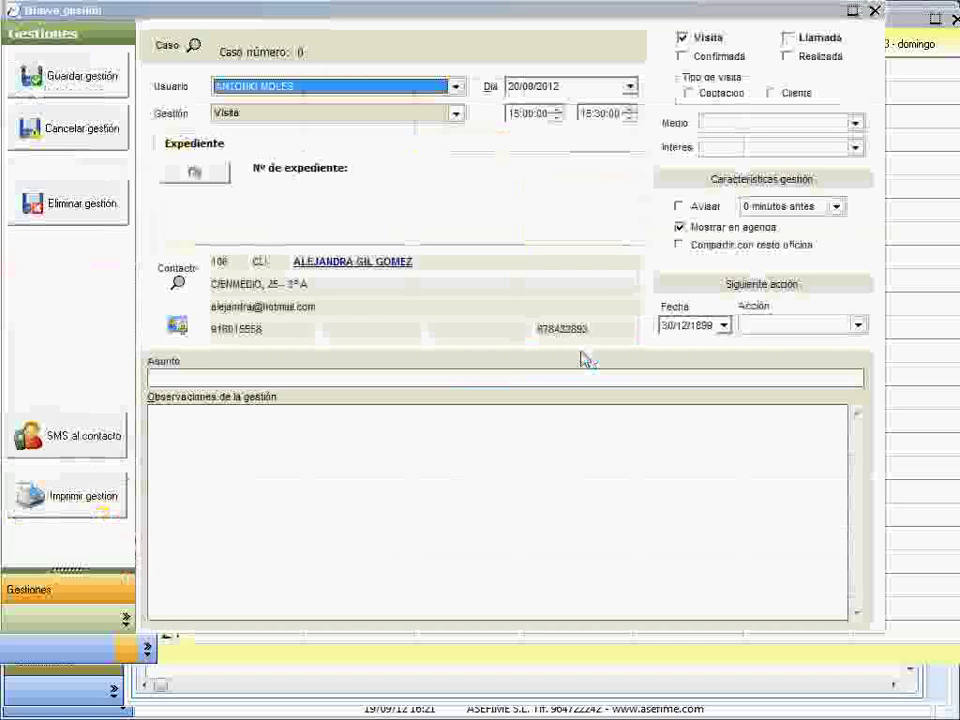
left_click(204, 432)
left_click(152, 377)
type("ertye")
left_click(212, 437)
type("ertyertye")
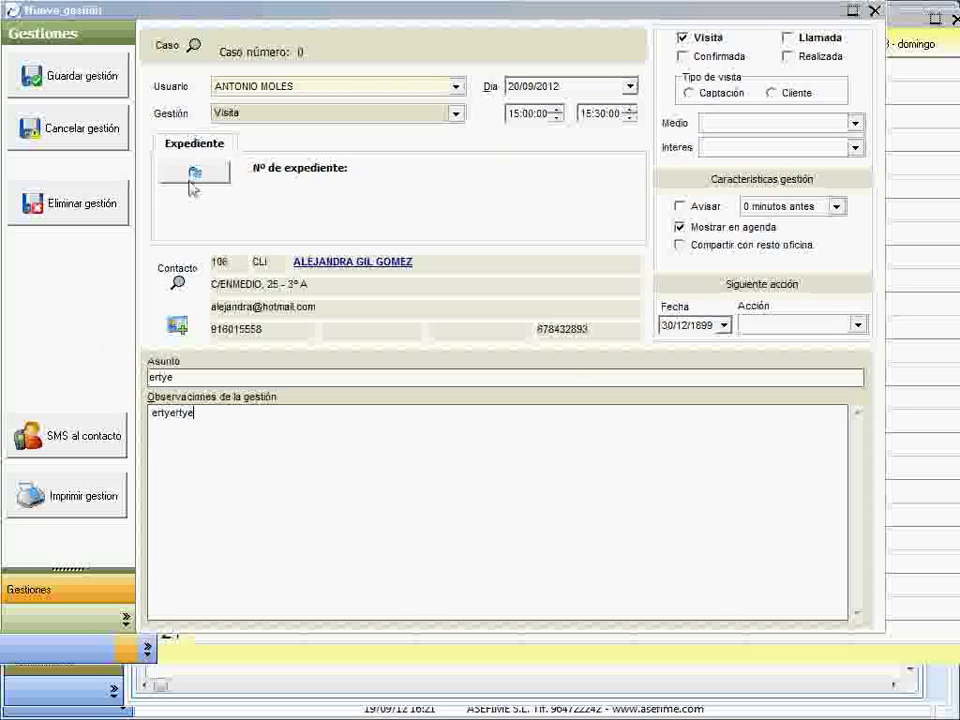
left_click(874, 11)
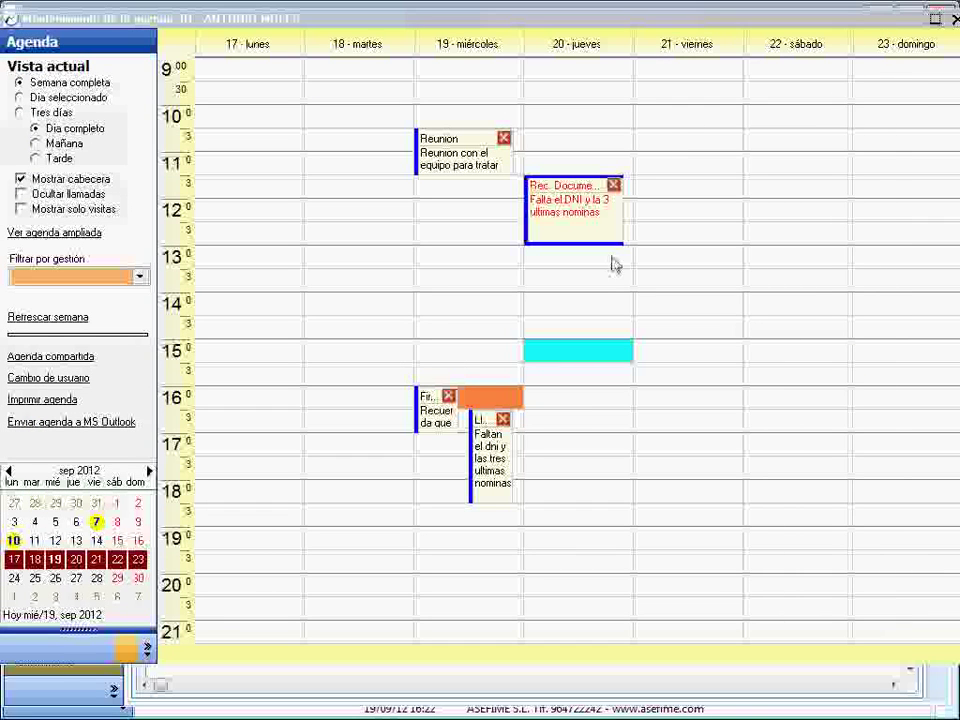
double_click(242, 358)
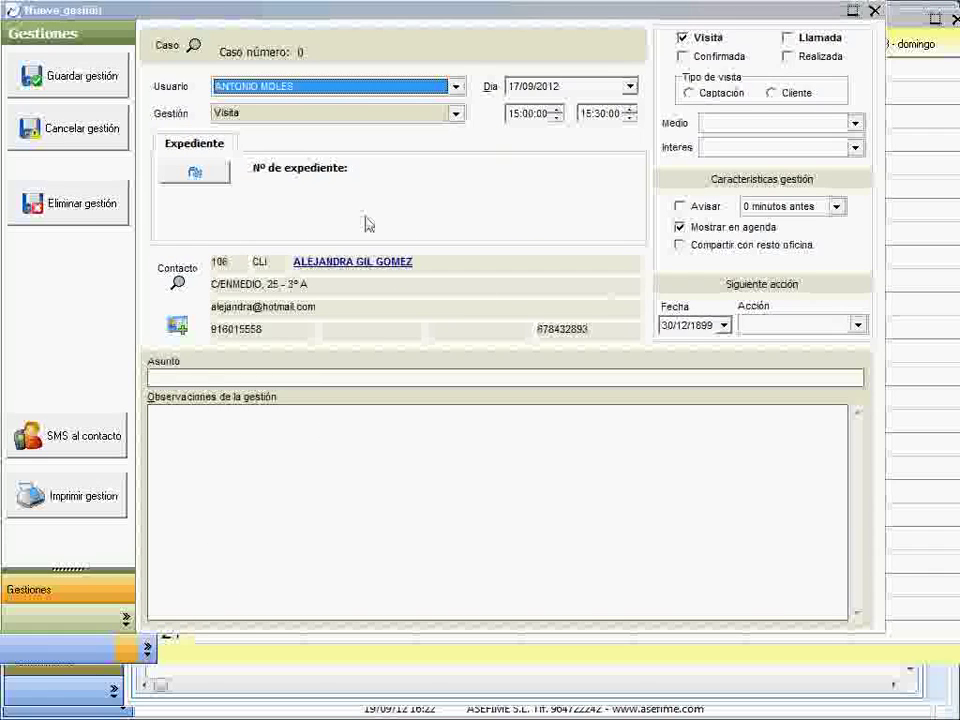
left_click(875, 11)
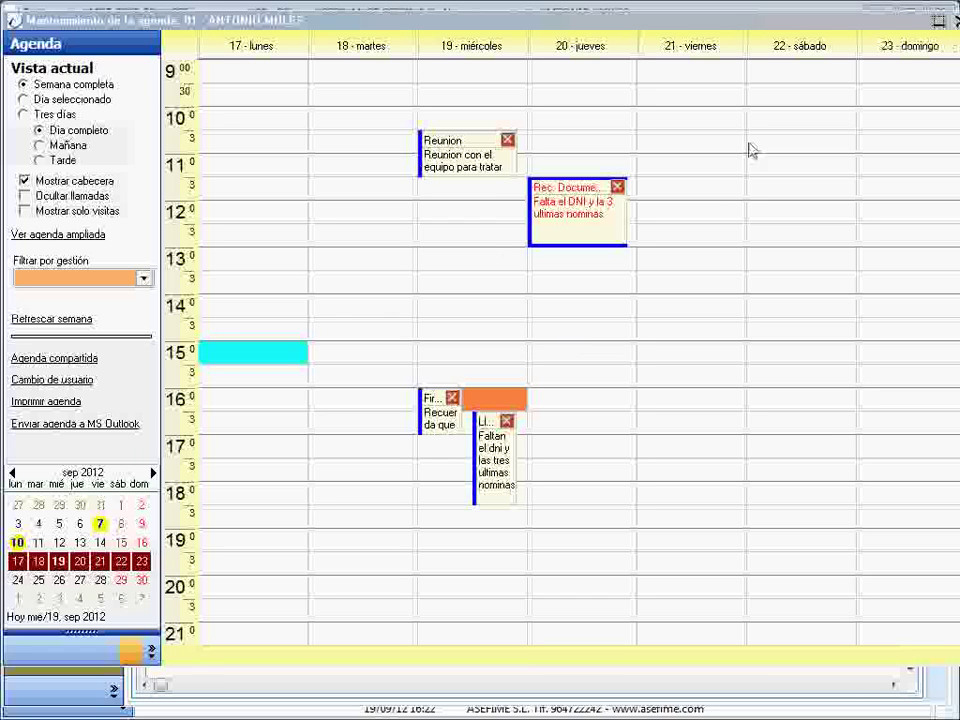
left_click(937, 24)
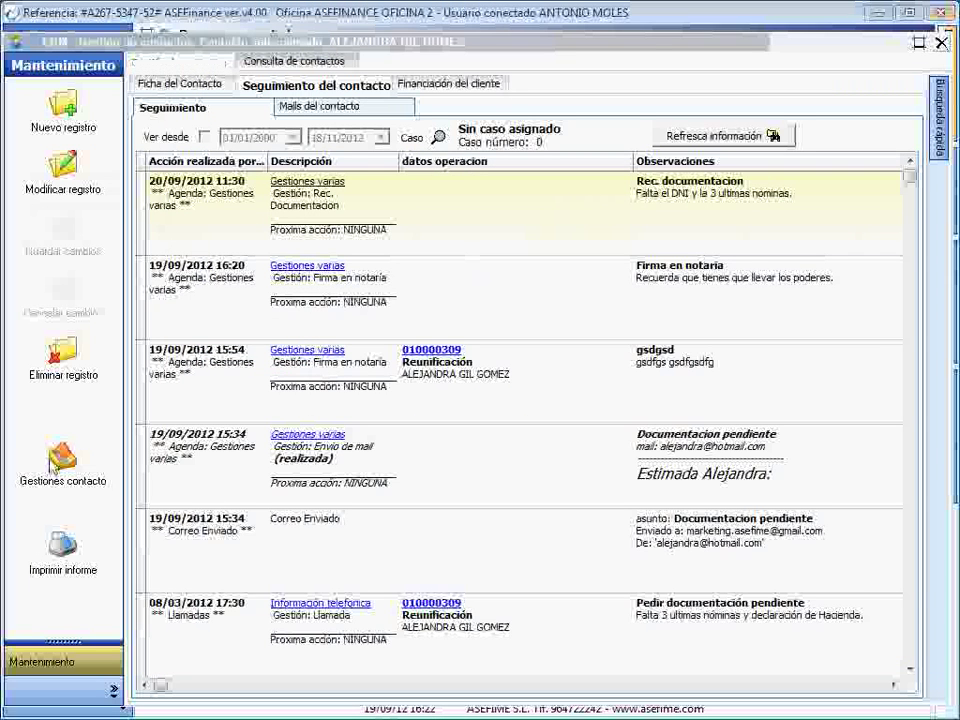
- Send the contact a test email with subject 'dfghdfgh' and body 'hdfghdfghdfh'
right_click(54, 458)
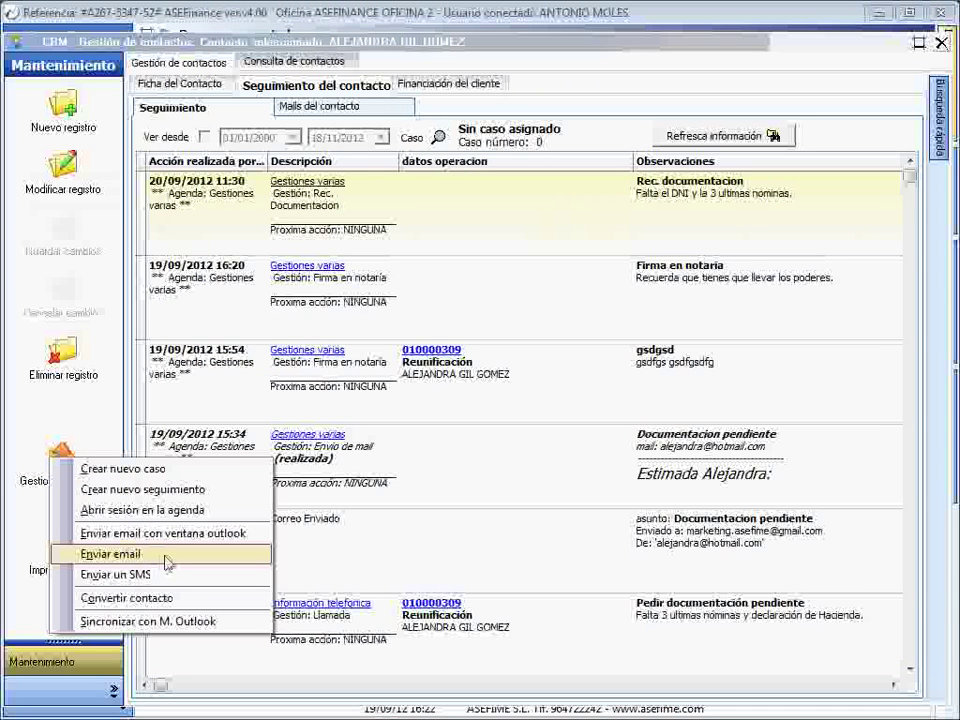
left_click(150, 555)
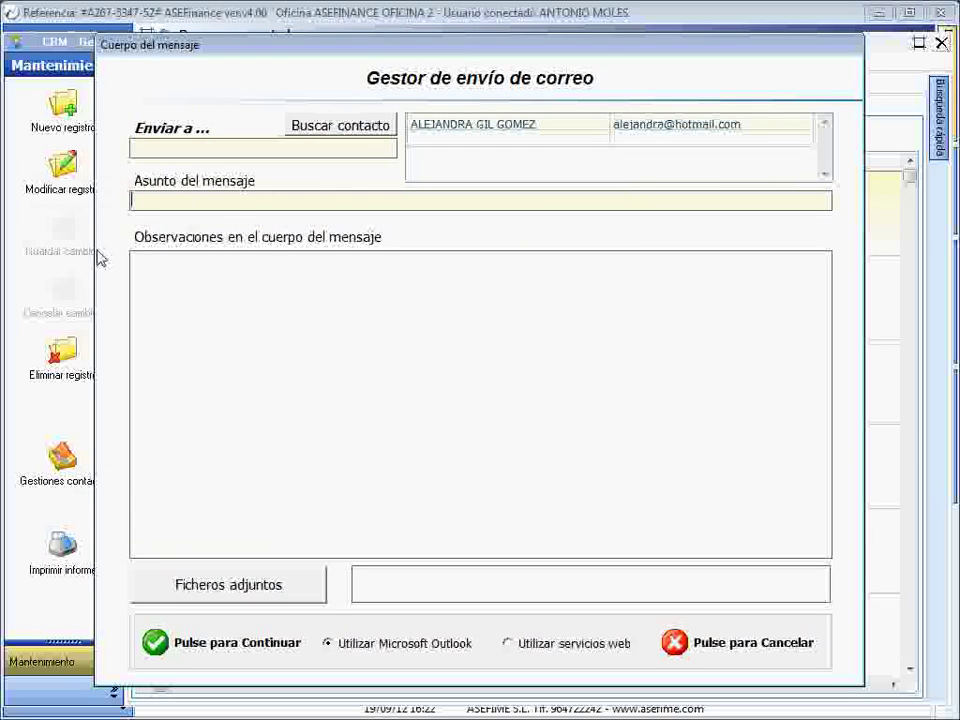
left_click(223, 203)
type("dfghdfgh")
left_click(213, 309)
type("hdfghdfghdfh")
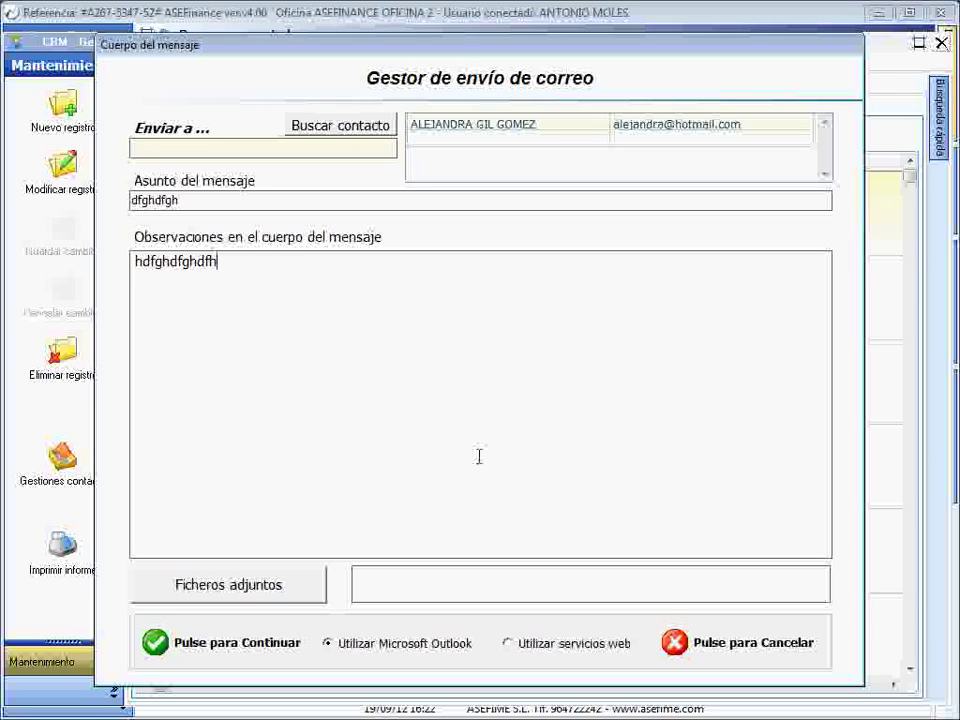
left_click(701, 655)
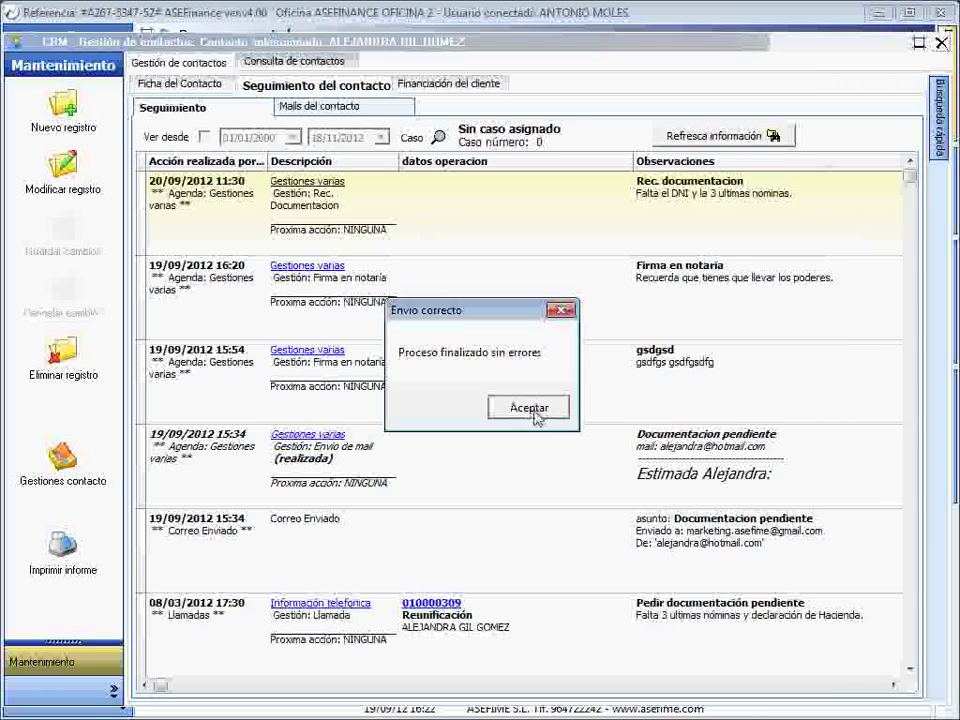
left_click(536, 412)
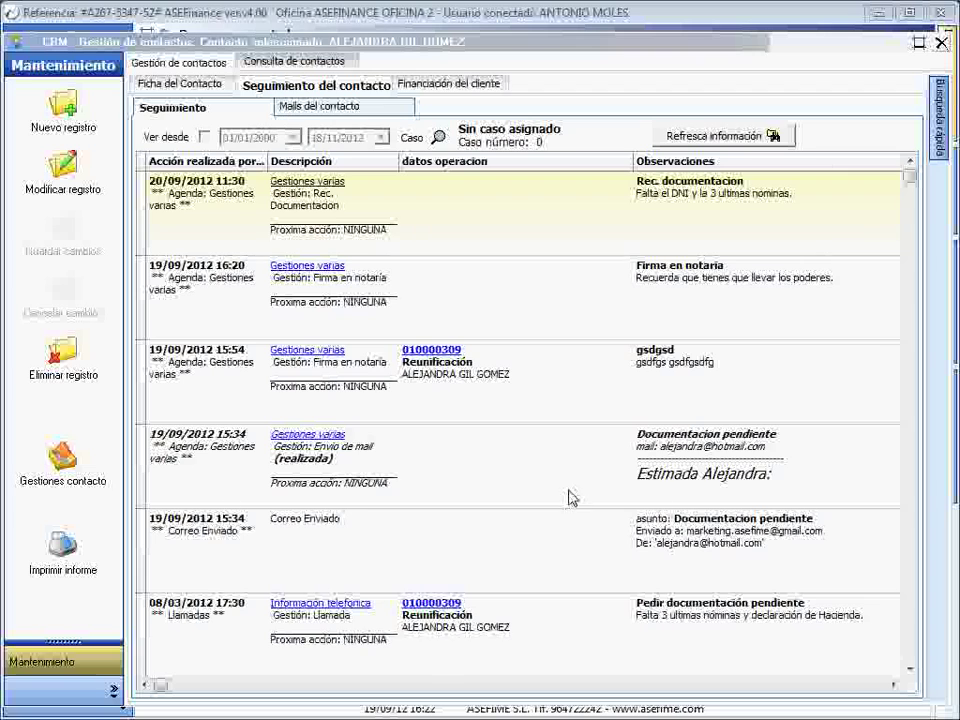
- Enlarge the 19/09 15:34 mail entry to read it, then return to the contact card's actions list
left_click(772, 477)
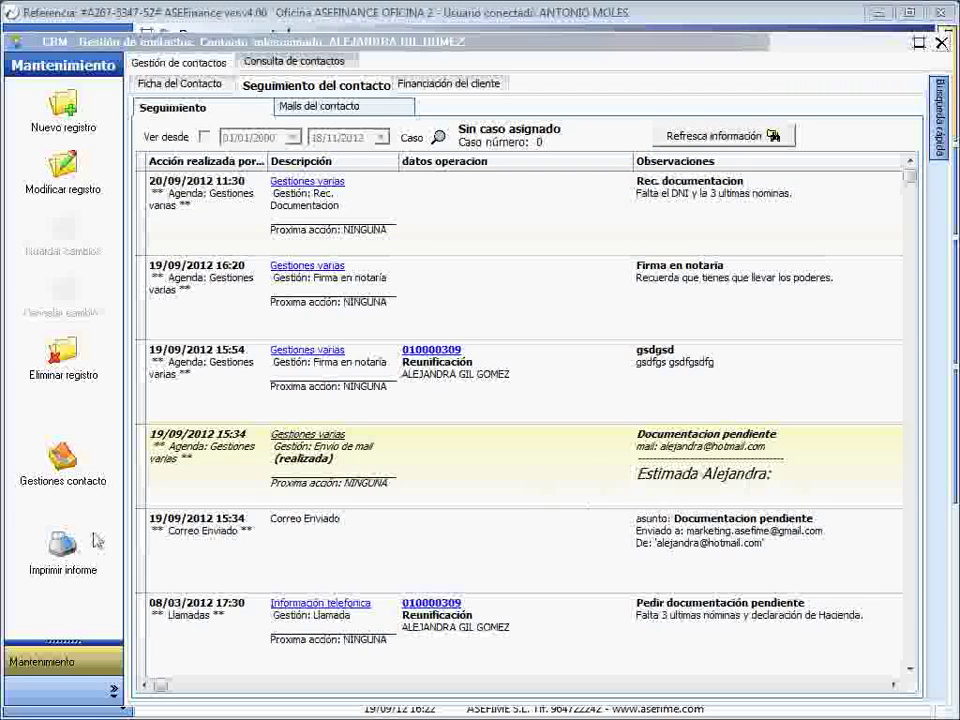
left_click_drag(146, 507, 154, 612)
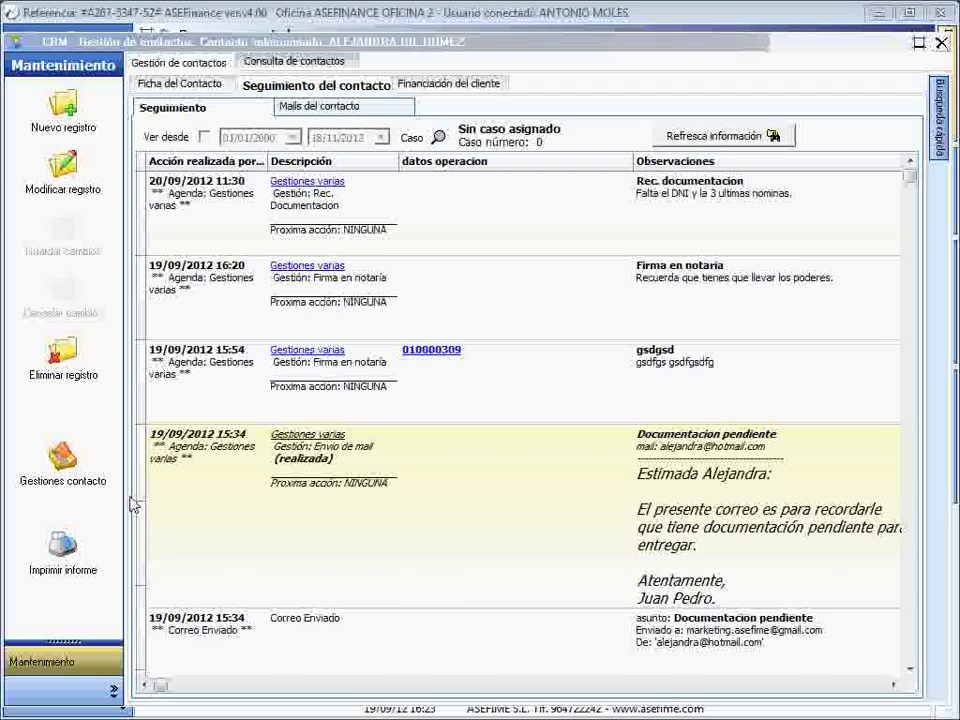
left_click(183, 82)
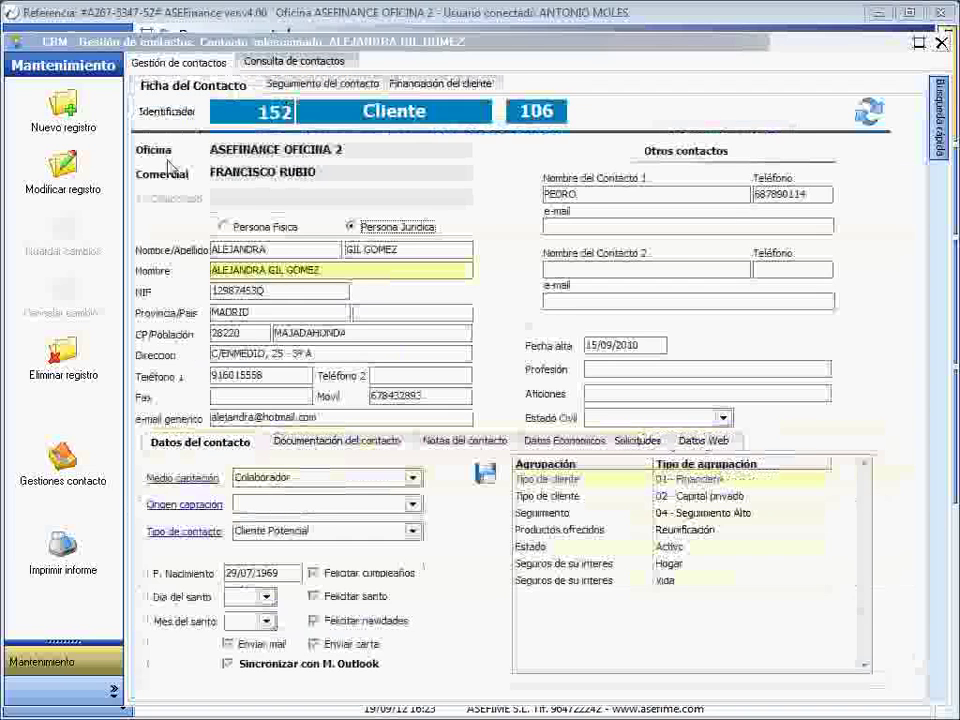
left_click(50, 465)
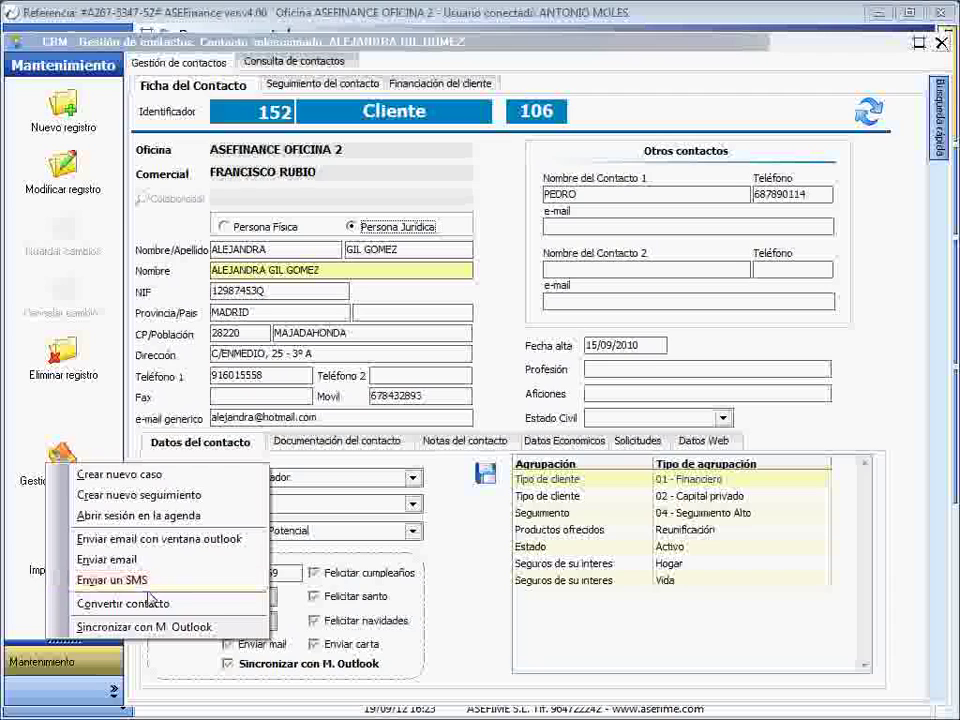
- Draft an SMS reading 'Esffadf asdf asdf asdf adf', cancel it, and show the follow-up history
left_click(158, 588)
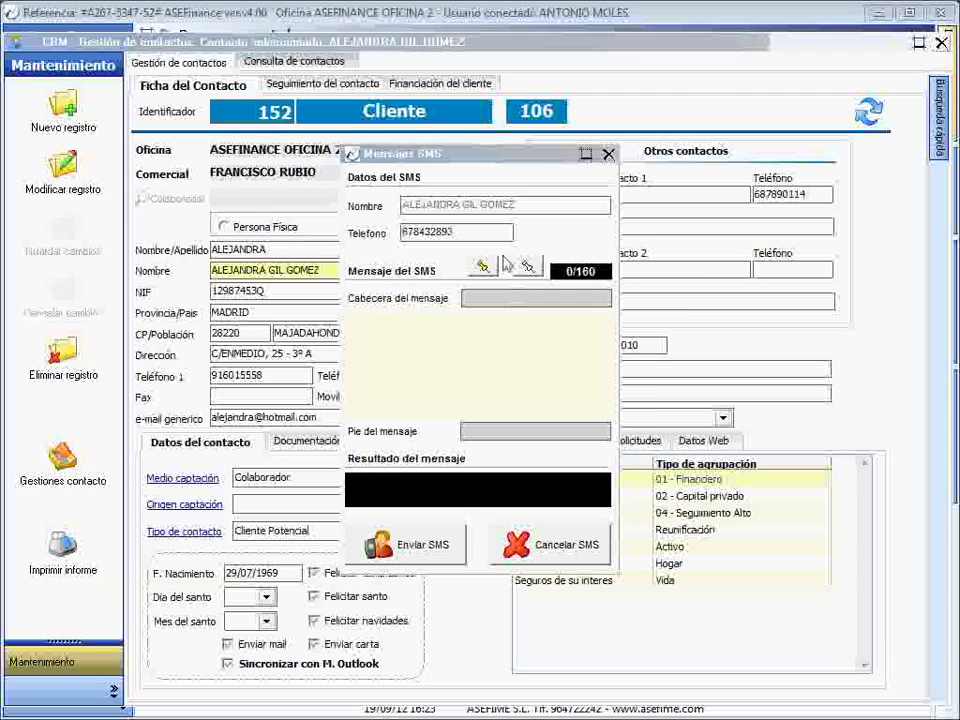
left_click(387, 336)
type("Esffadf asdf asdf asdf adfasdfasf")
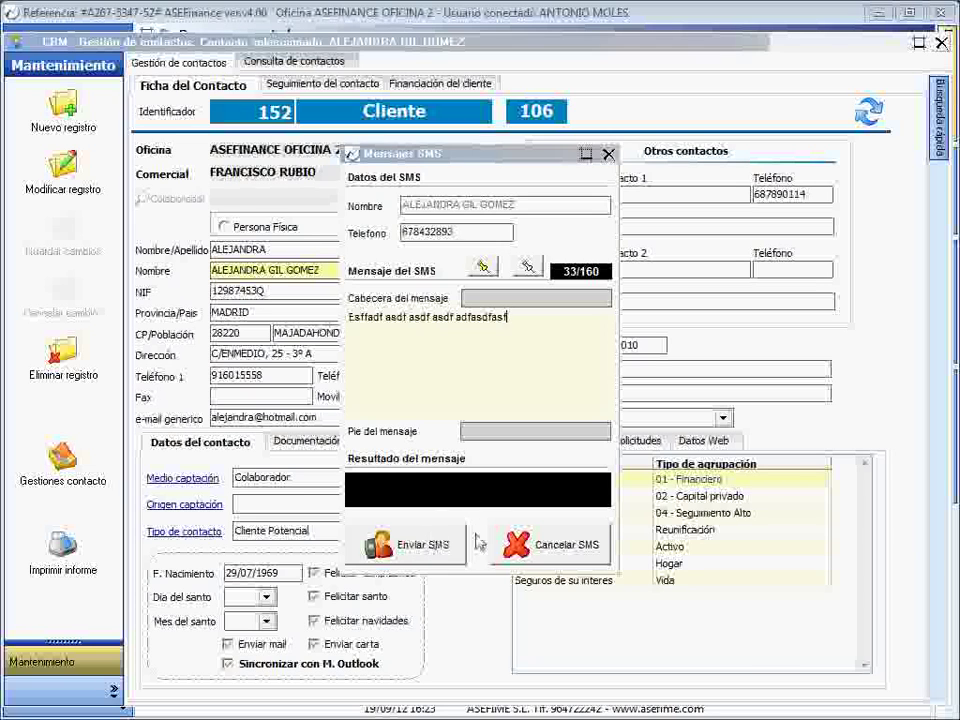
left_click(516, 542)
left_click(310, 83)
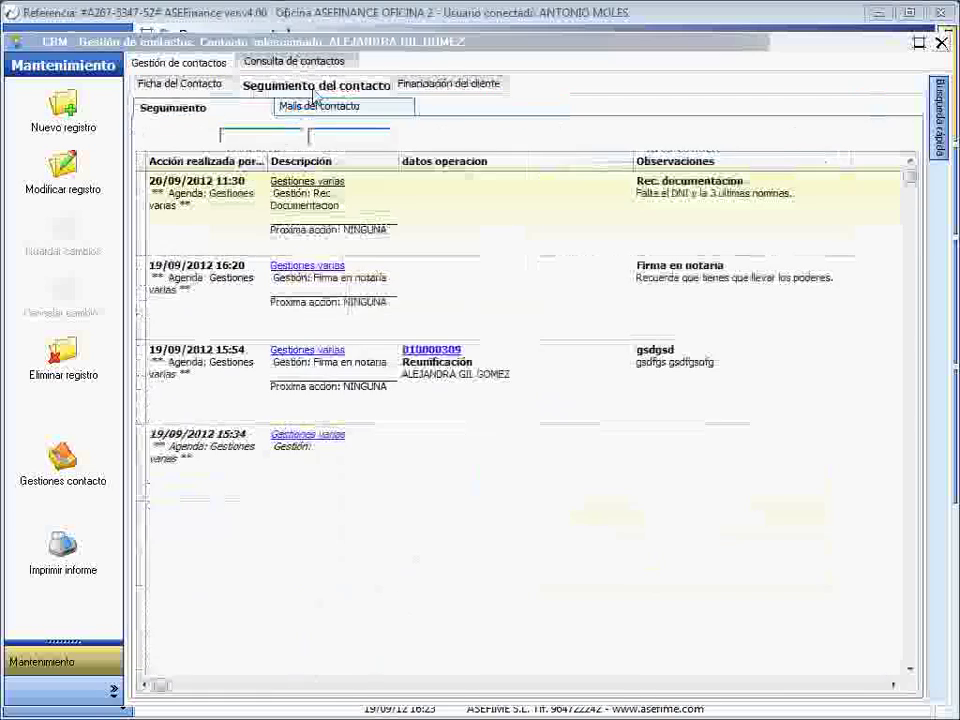
- Return to the Ficha del Contacto and switch to the Consulta de contactos search screen
left_click(200, 88)
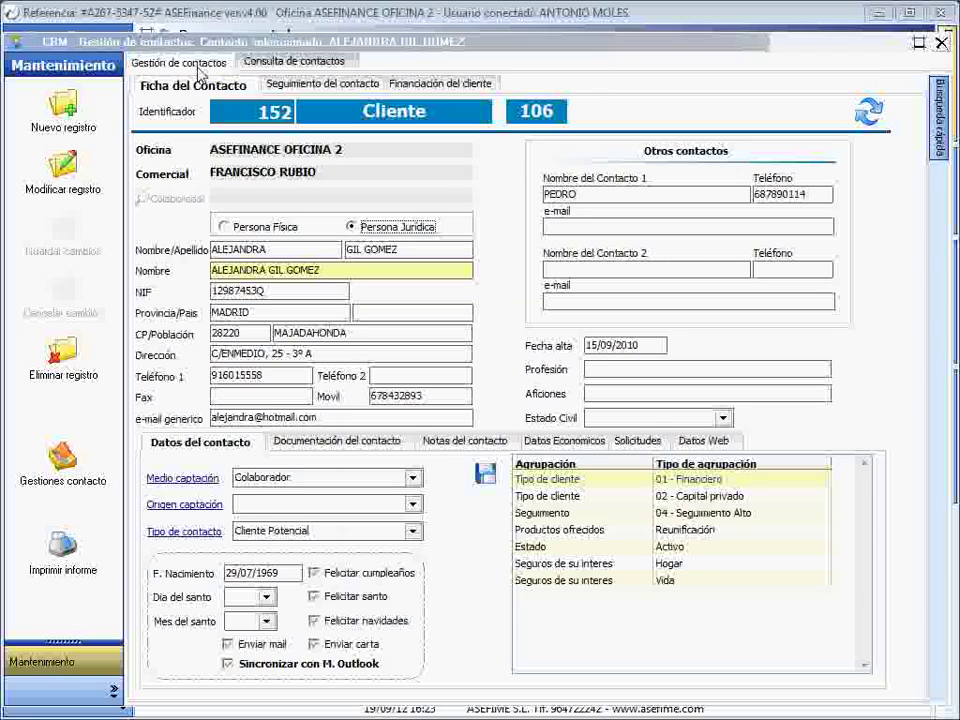
left_click_drag(252, 60, 248, 37)
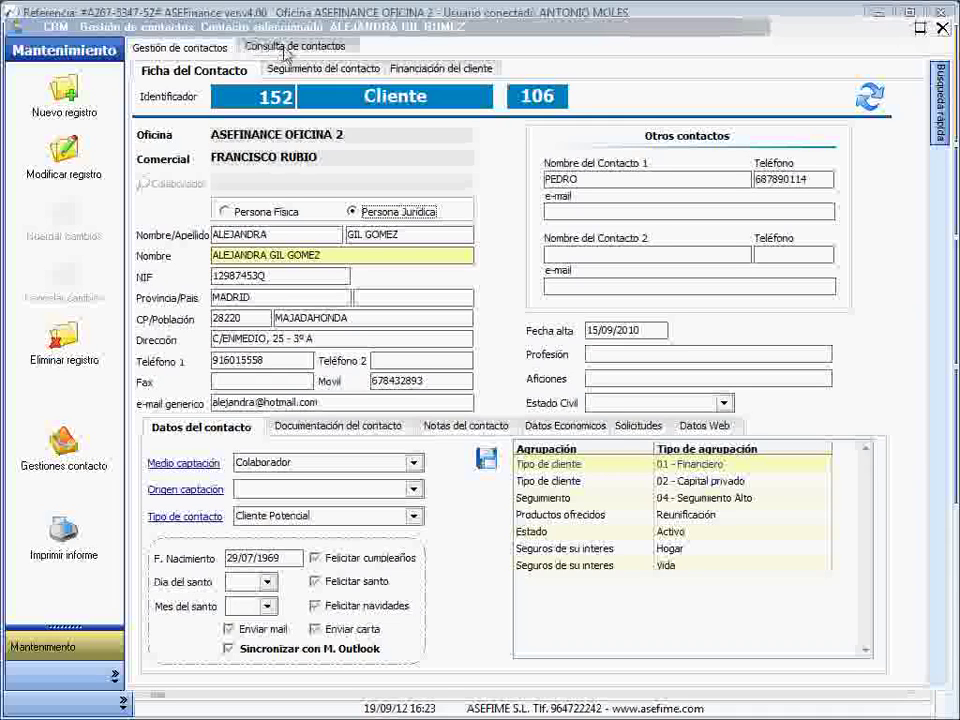
left_click(284, 47)
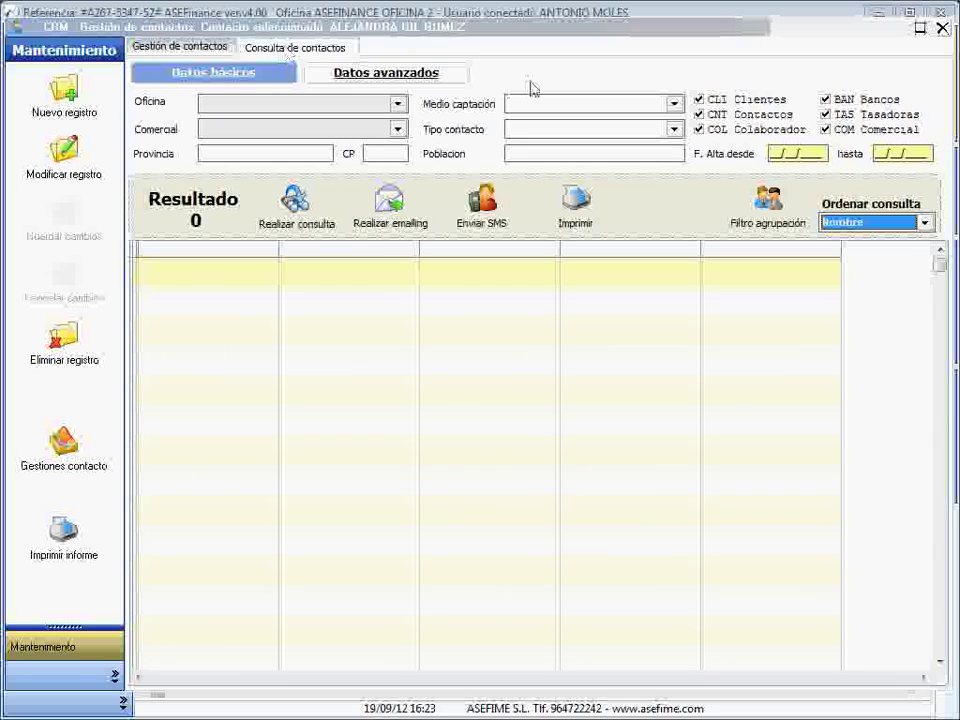
- Untick COL, COM, TAS and BAN so only Clientes and Contactos remain, then open Filtro agrupación
left_click(698, 130)
left_click(825, 130)
left_click(825, 115)
left_click(825, 100)
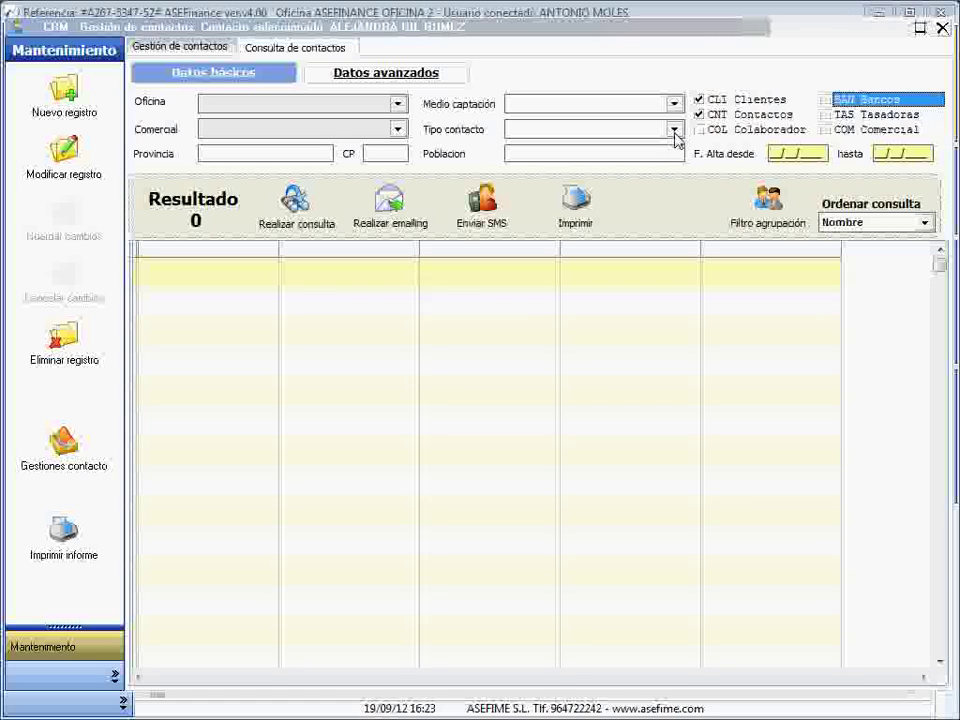
left_click(752, 198)
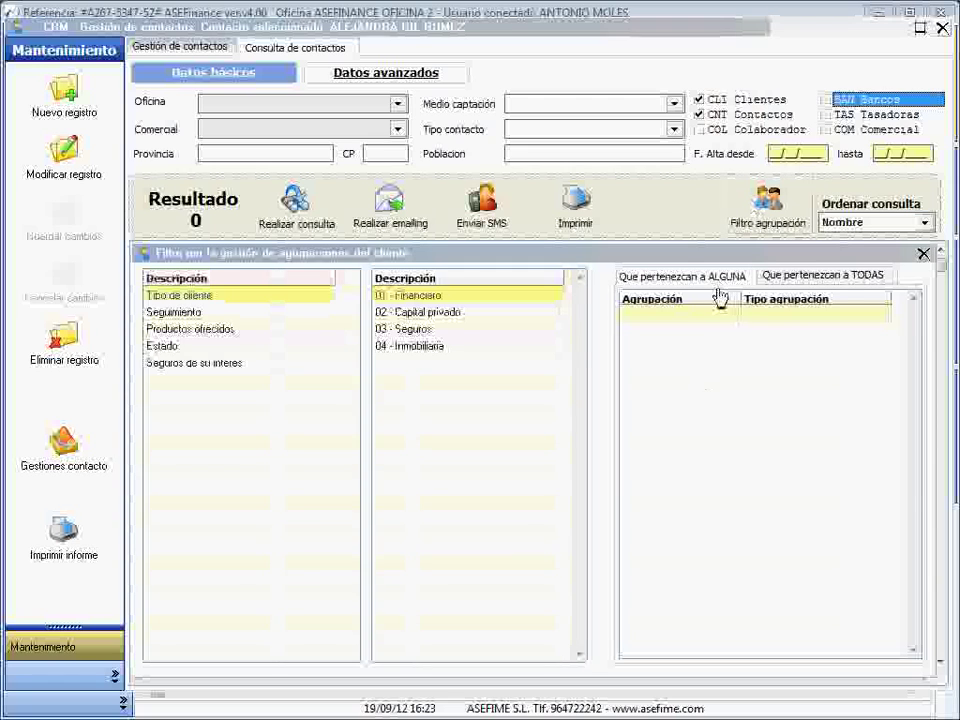
- Filter groupings by Estado Activo, Tipo de cliente 01 - Financiero and Coche insurance, then run the query
left_click(185, 345)
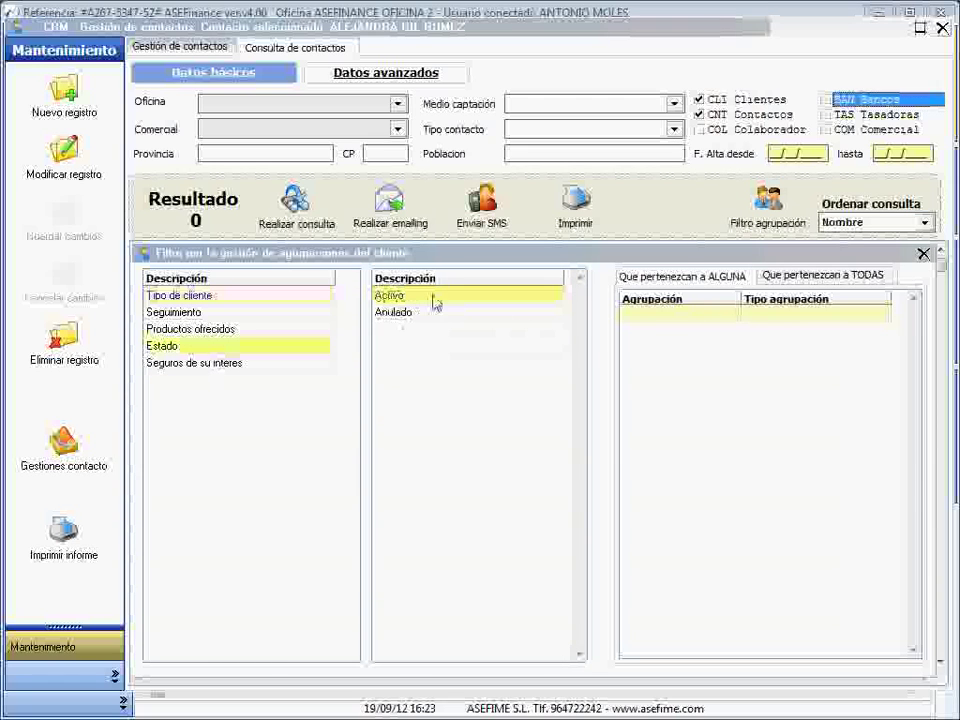
double_click(433, 297)
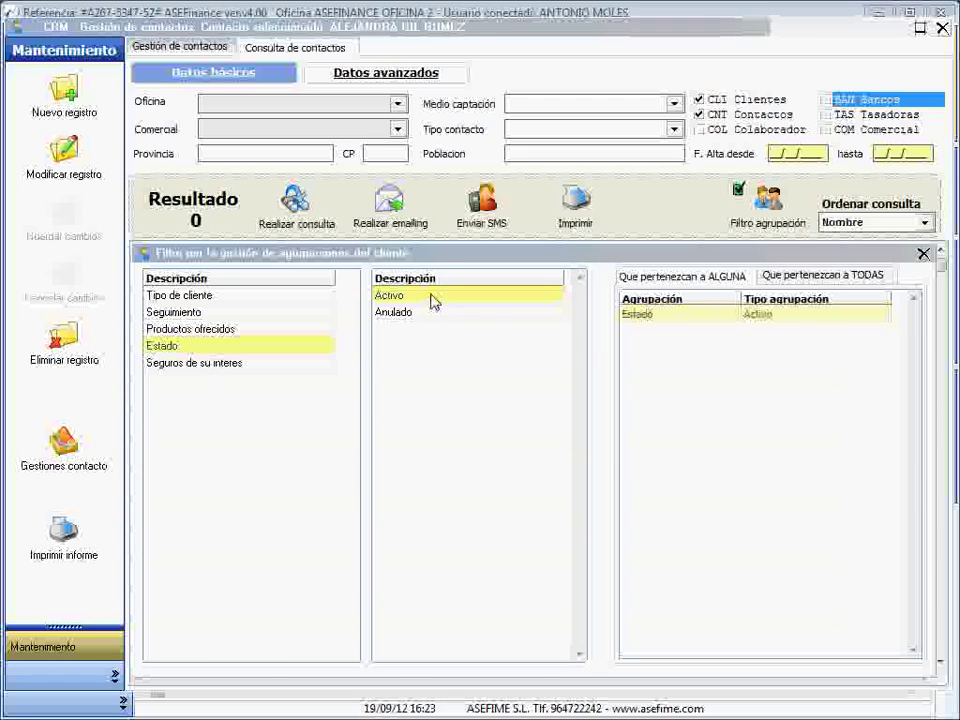
double_click(722, 316)
double_click(422, 295)
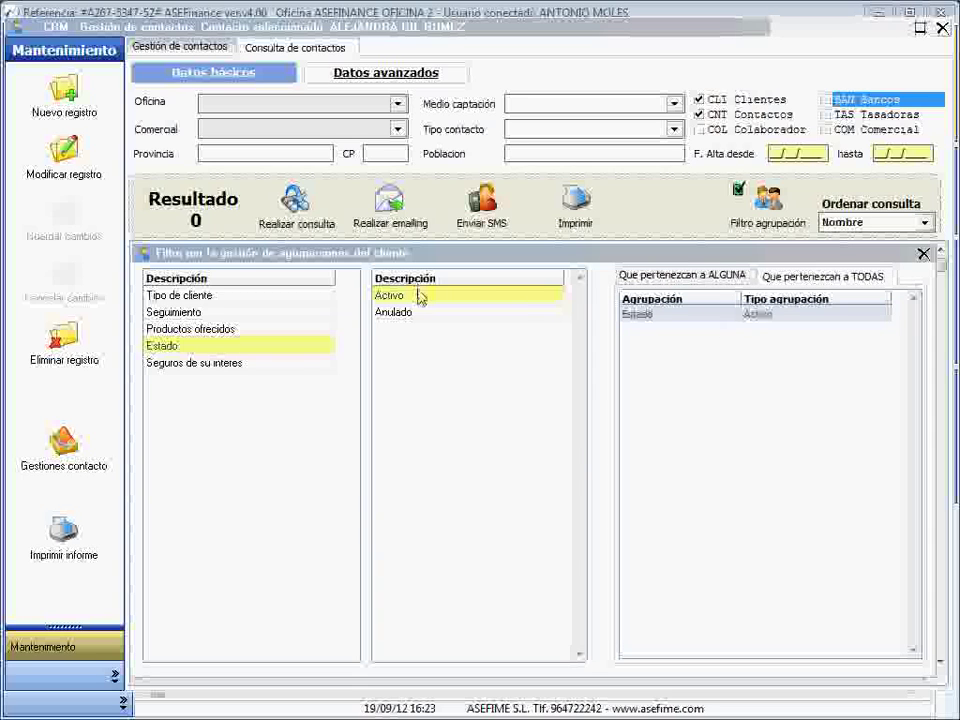
left_click(185, 297)
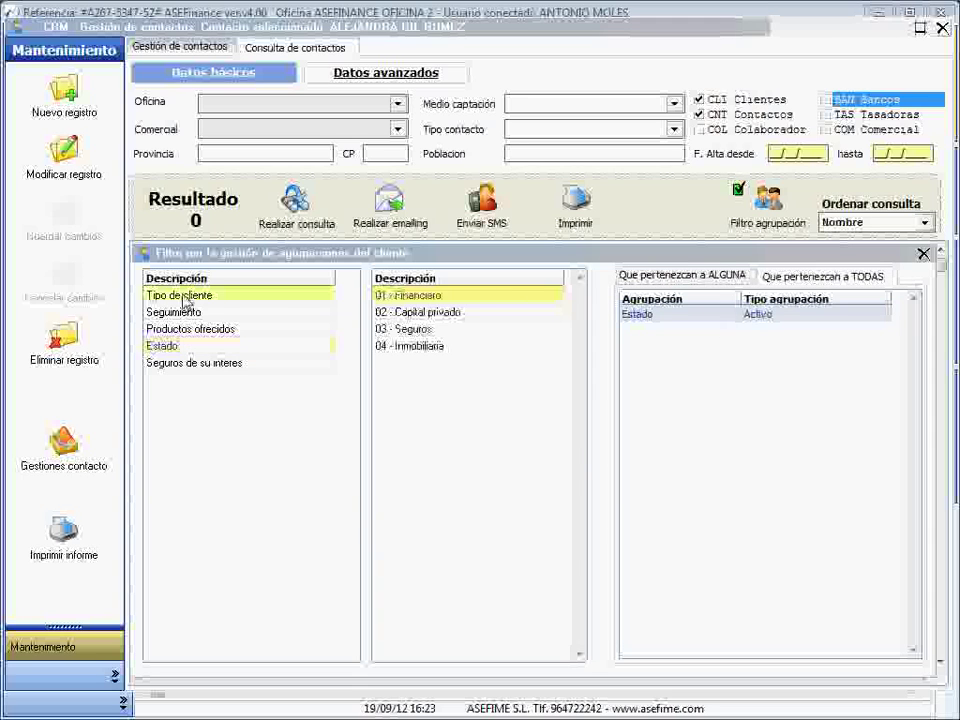
double_click(432, 297)
left_click(203, 364)
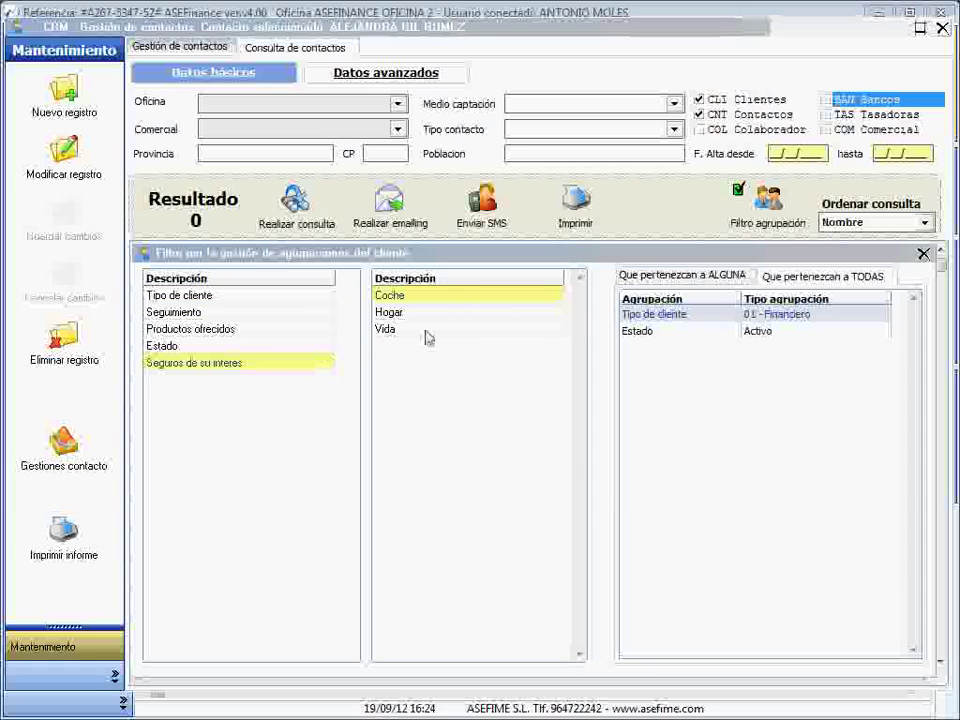
double_click(432, 299)
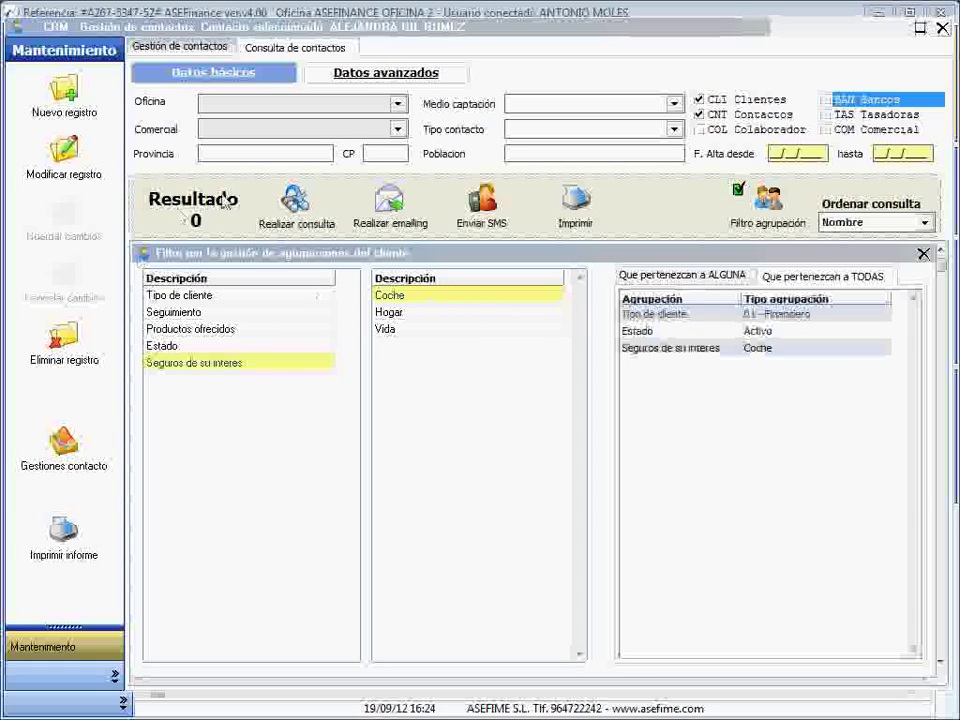
left_click(298, 203)
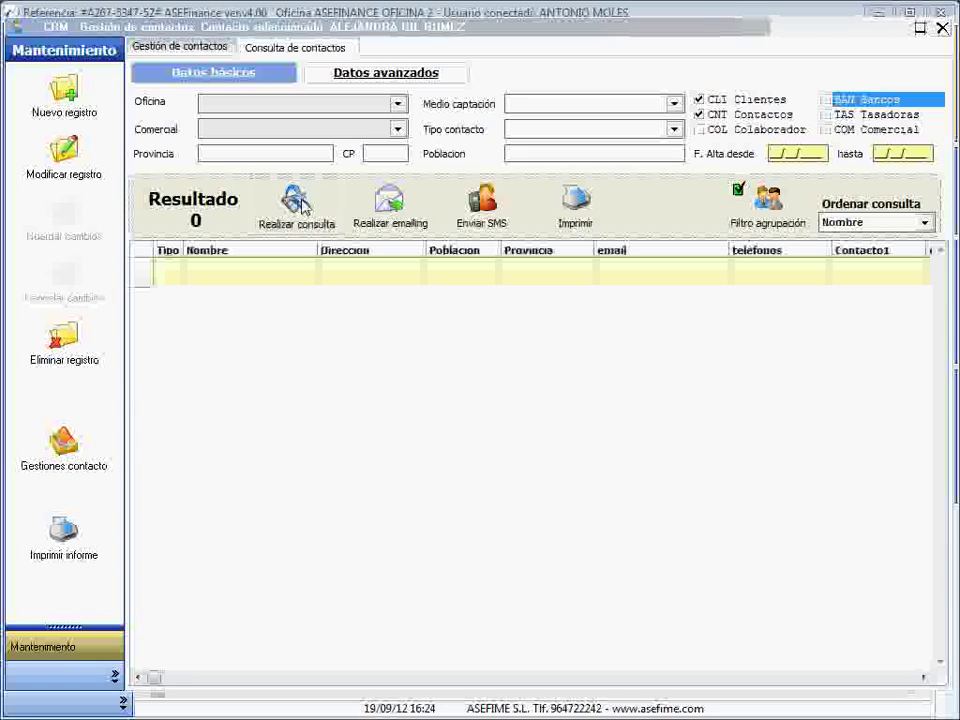
- Remove the Coche insurance condition and rerun the query
left_click(768, 200)
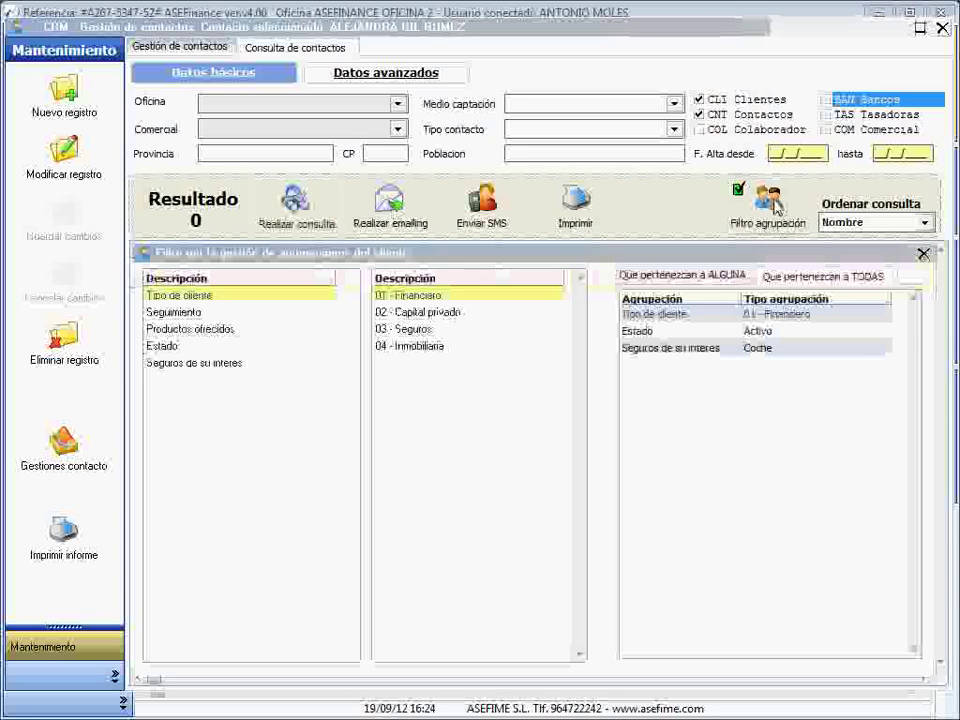
double_click(733, 355)
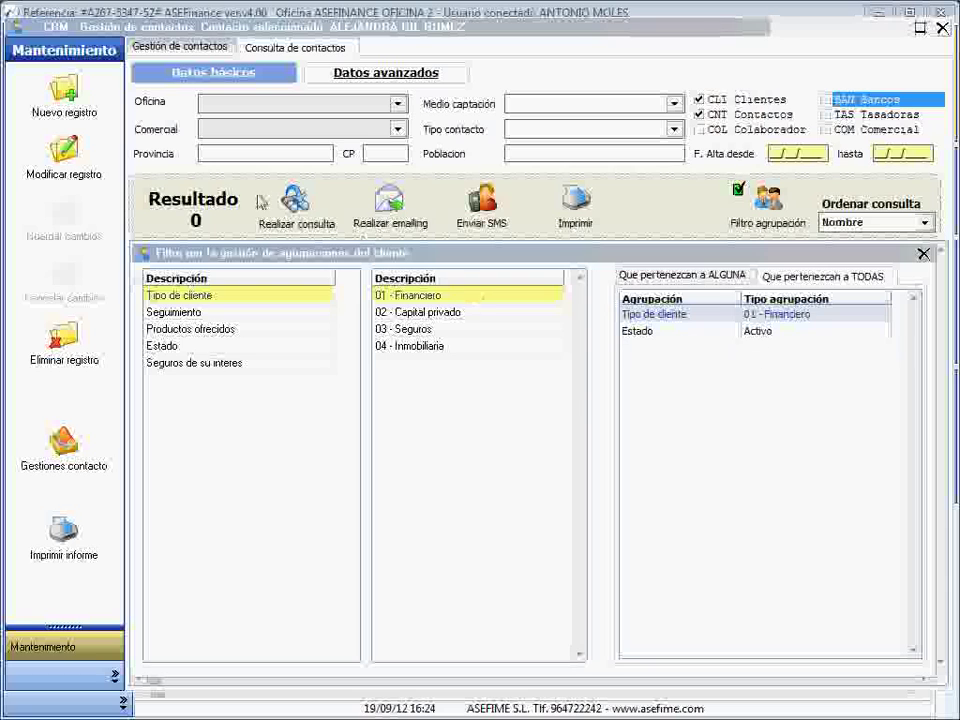
left_click(270, 220)
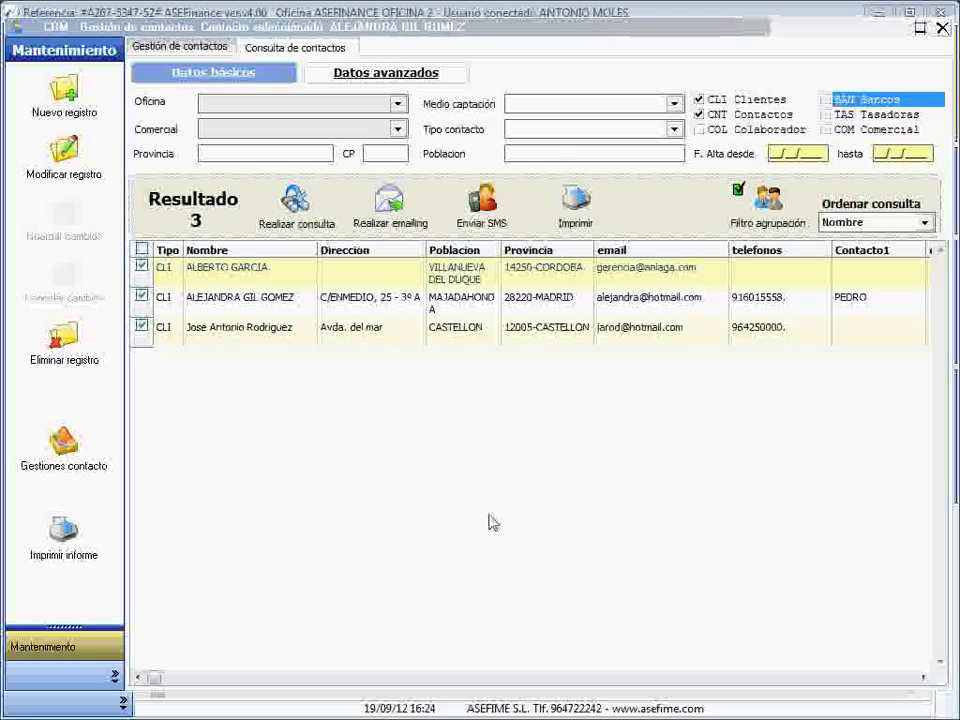
- Open a bulk SMS to the listed clients, check the second recipient, and cancel without sending
left_click(478, 227)
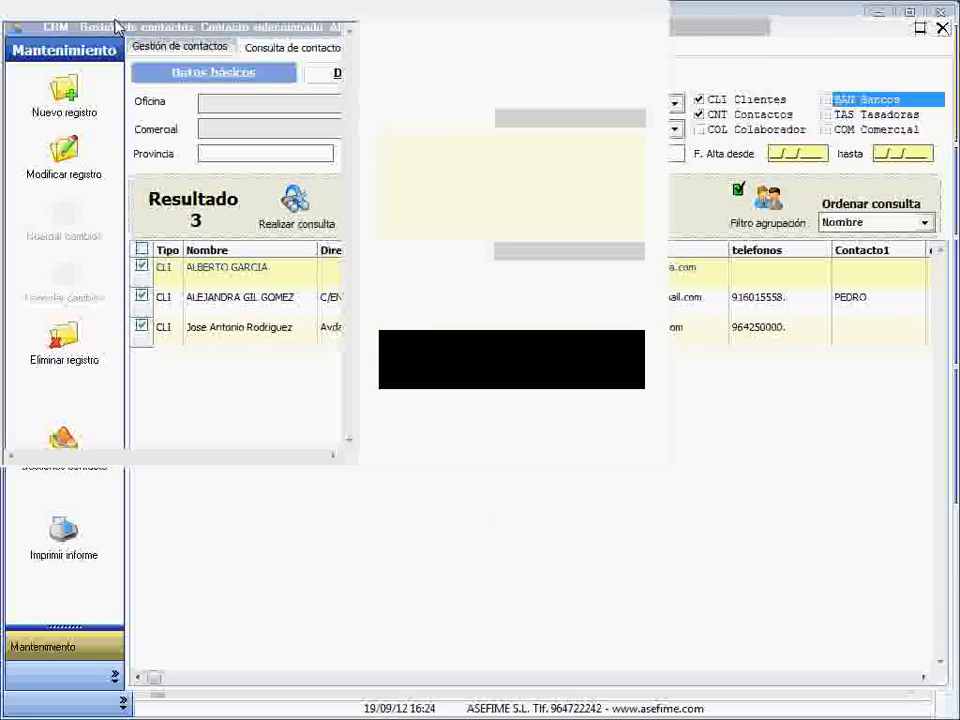
mouse_move(165, 20)
left_mouse_down()
mouse_move(238, 96)
mouse_move(349, 396)
left_mouse_up()
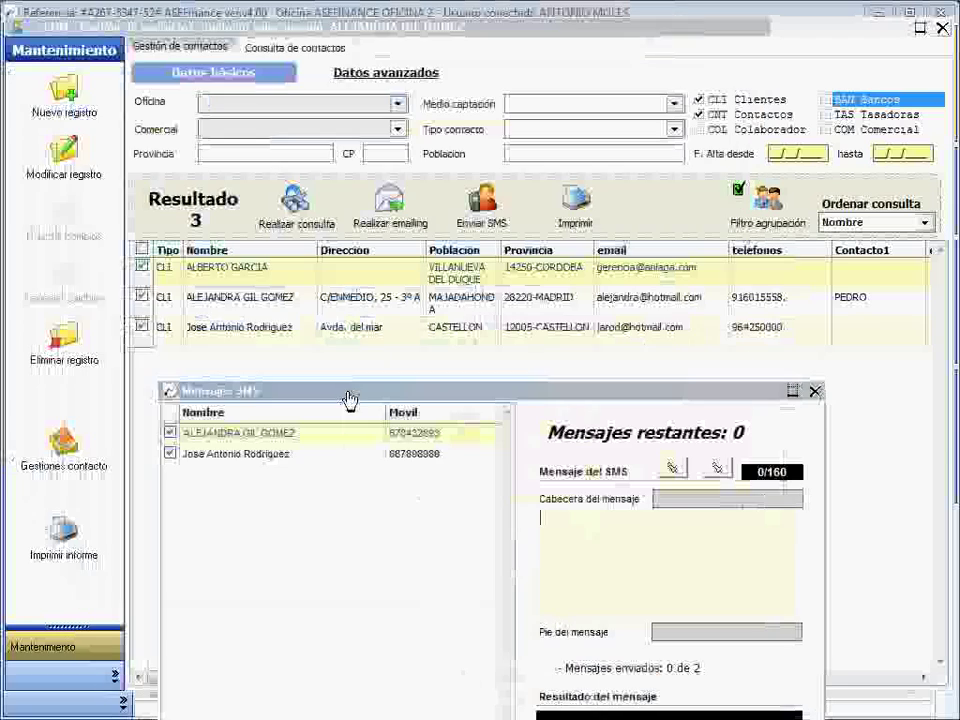
left_click_drag(443, 393, 409, 124)
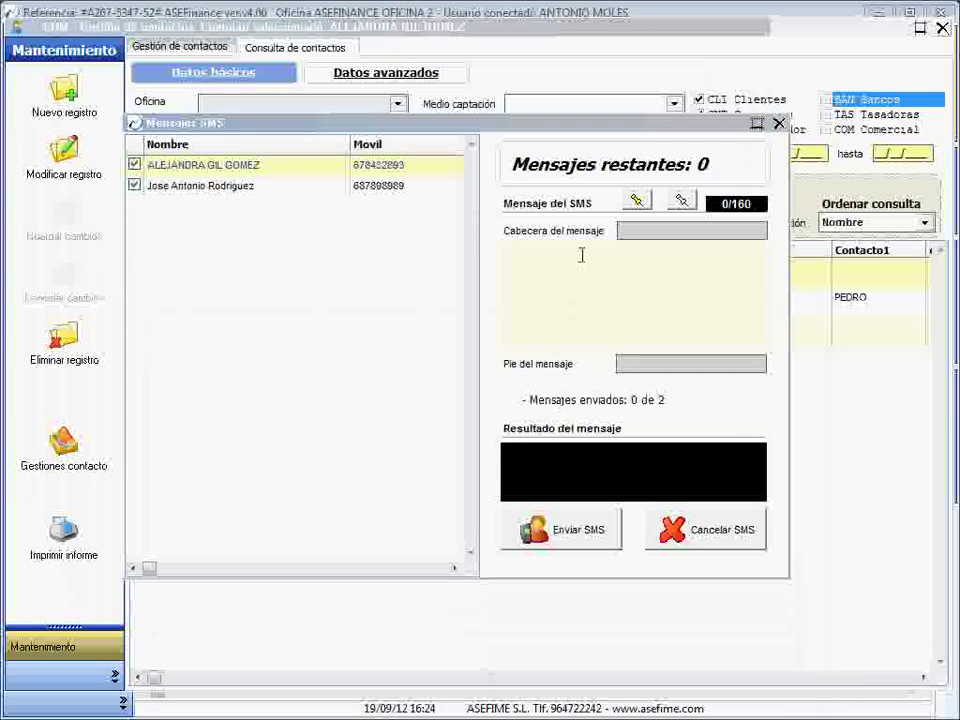
left_click(243, 190)
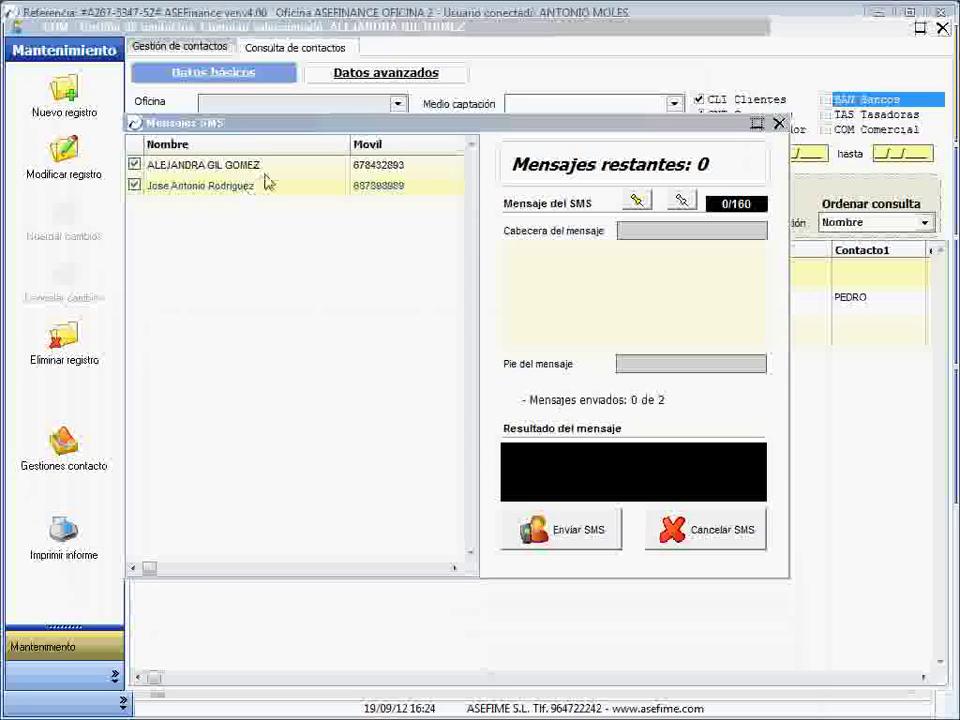
left_click(550, 284)
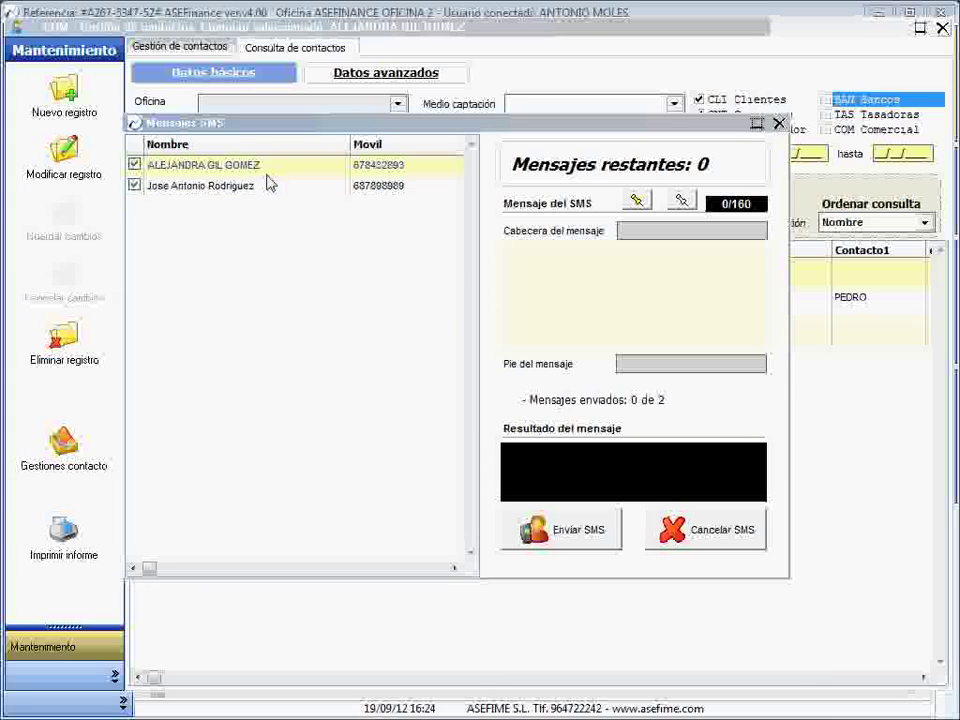
left_click(725, 538)
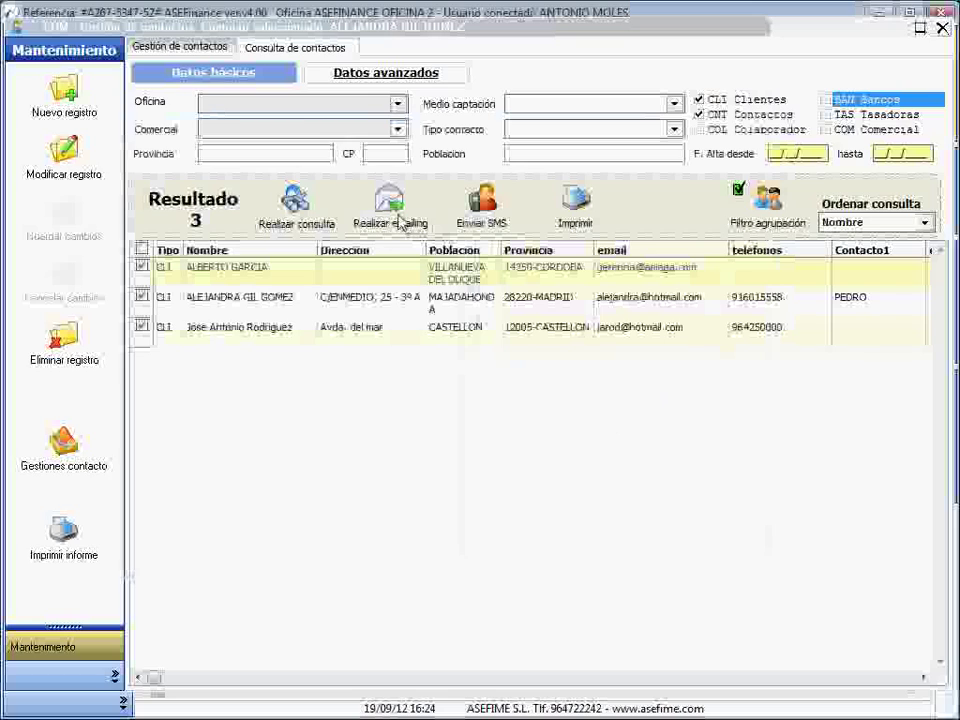
- Start a mass e-mail to the three clients and try an HTML file source, cancelling the file choice
left_click(396, 222)
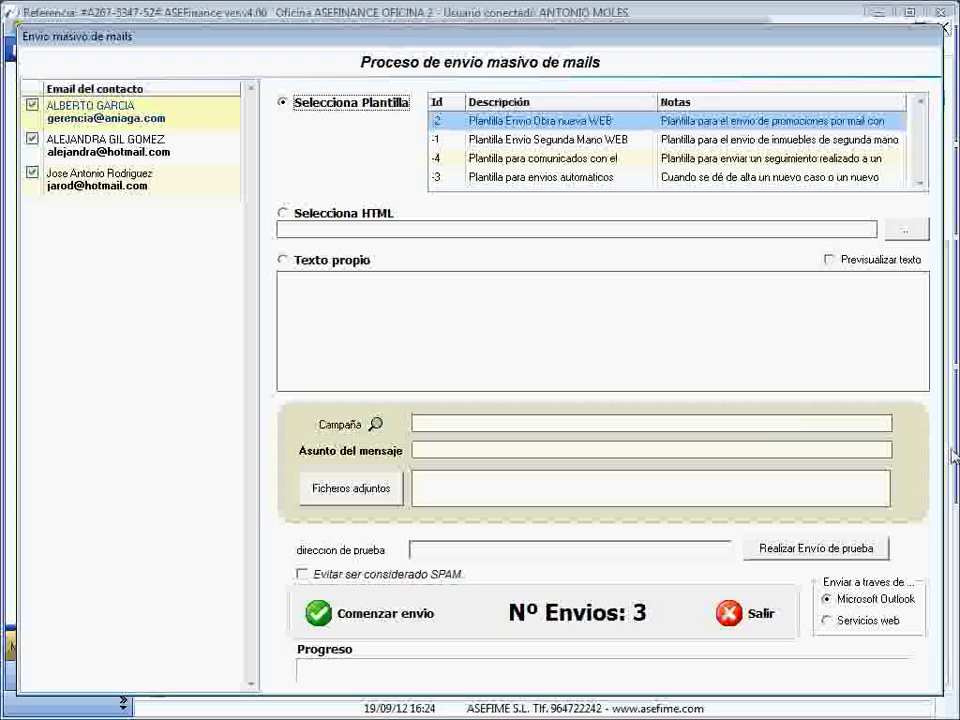
mouse_move(955, 455)
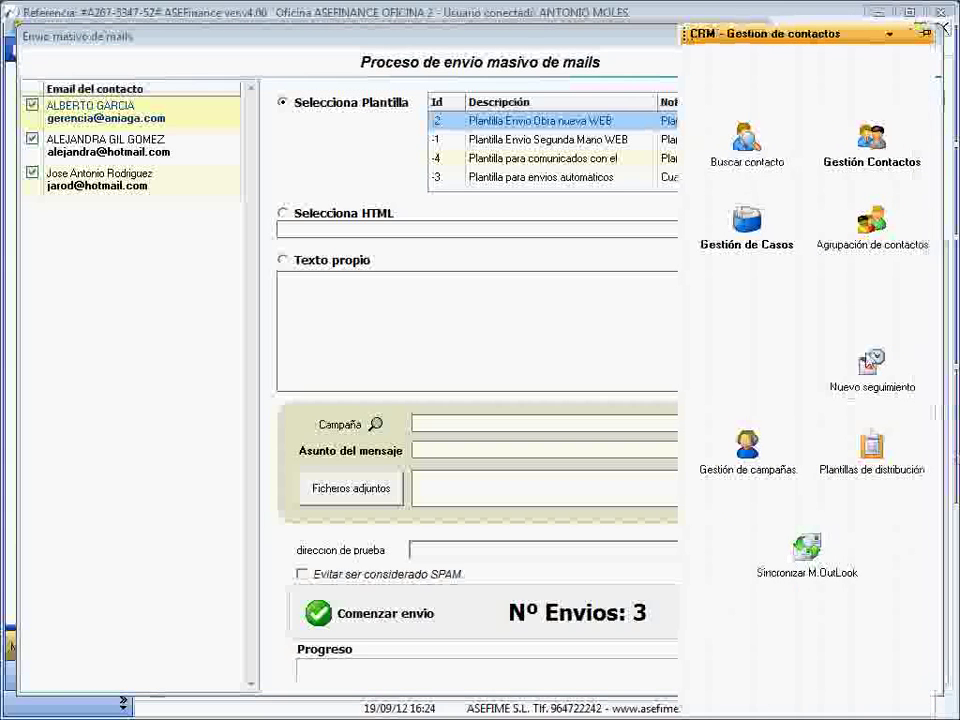
left_click(872, 455)
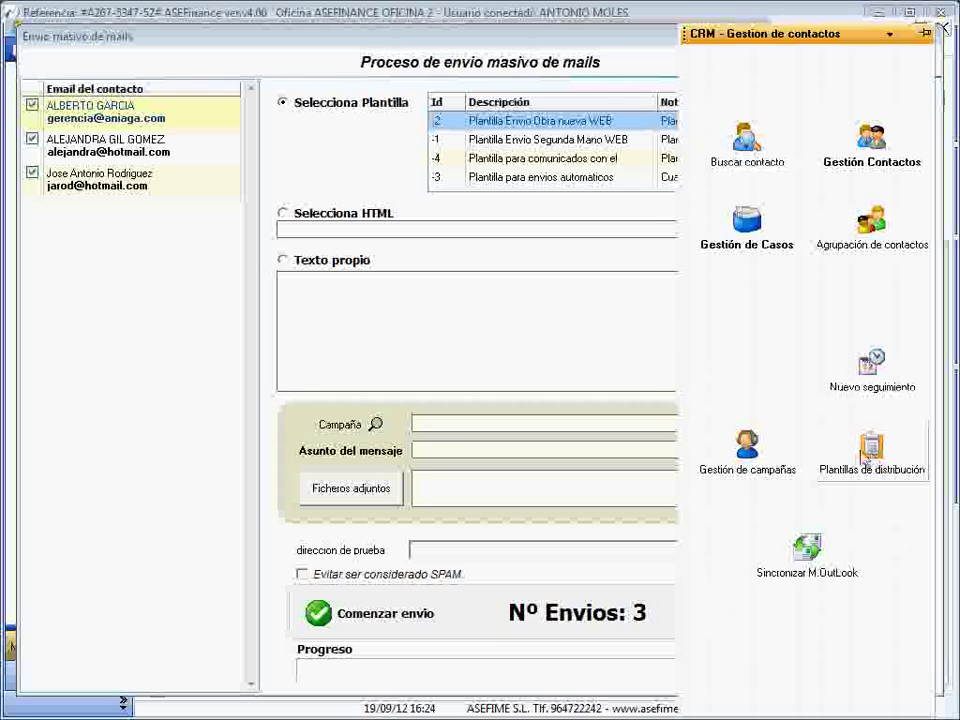
left_click(283, 213)
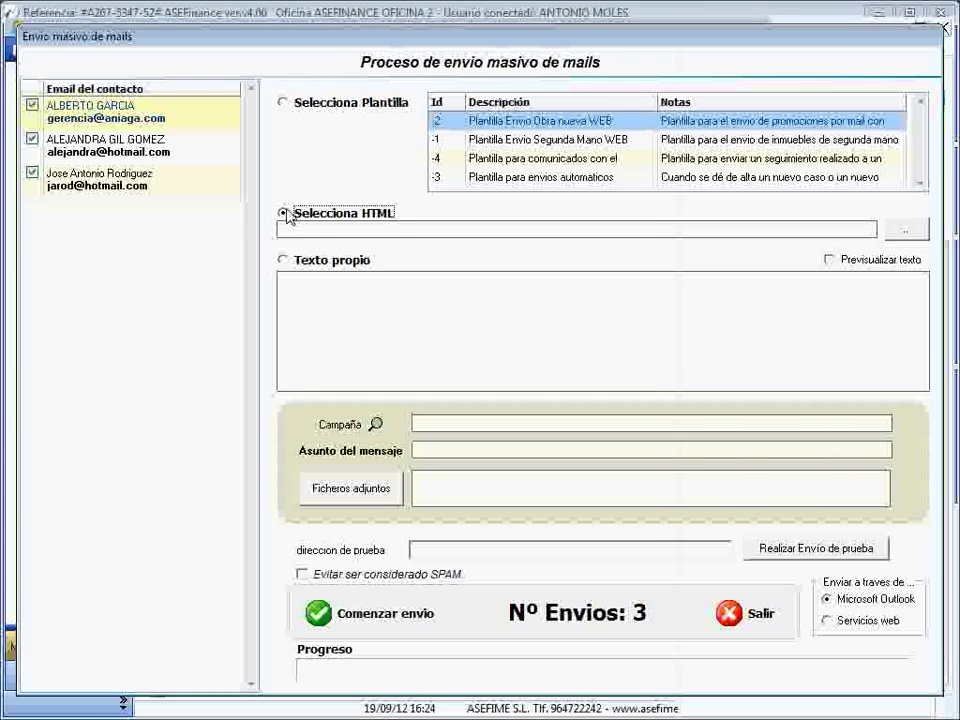
left_click(910, 231)
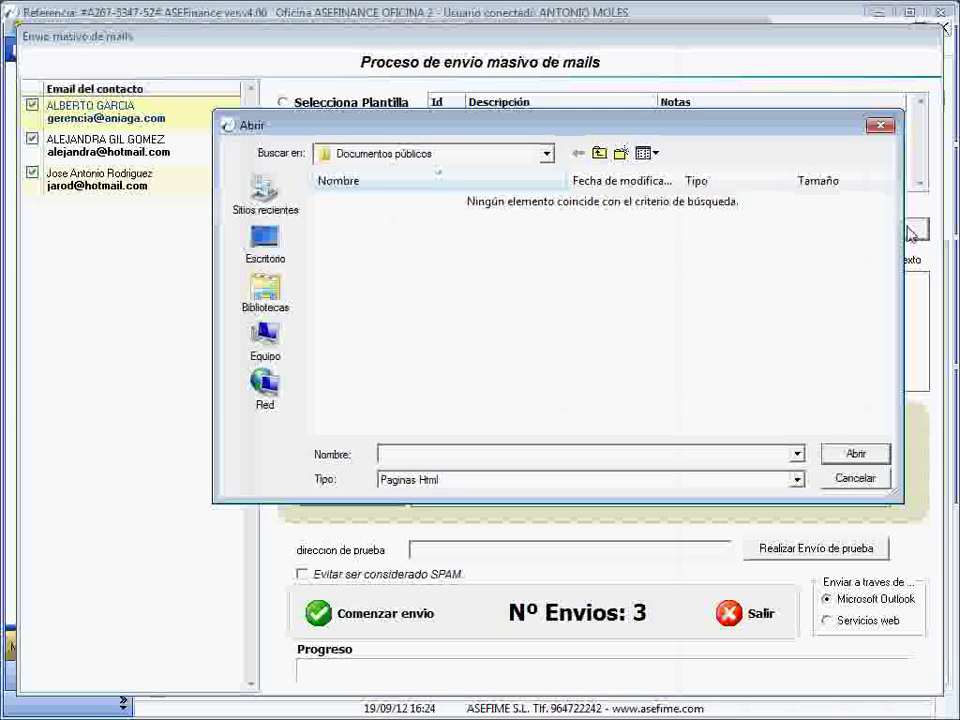
left_click(836, 480)
- Use Texto propio with body lines 'afd' and 'asdf adsfasdfasdf', then bring up the campaign picker
left_click(292, 268)
left_click(348, 317)
type("afd")
key("Return")
type("asdf adsfasdfasdf")
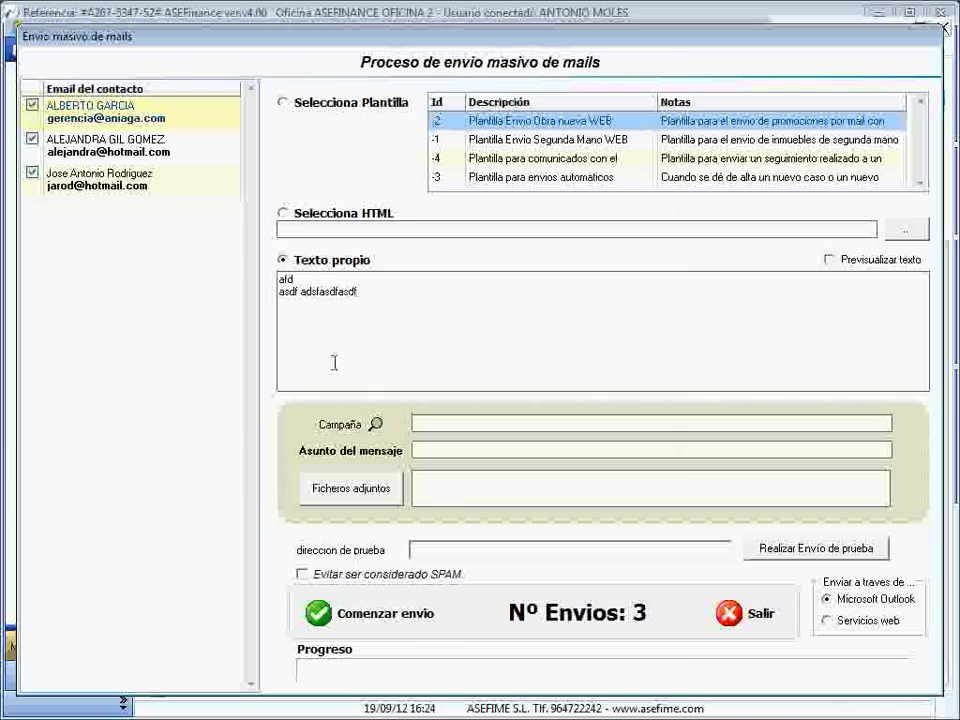
left_click(375, 424)
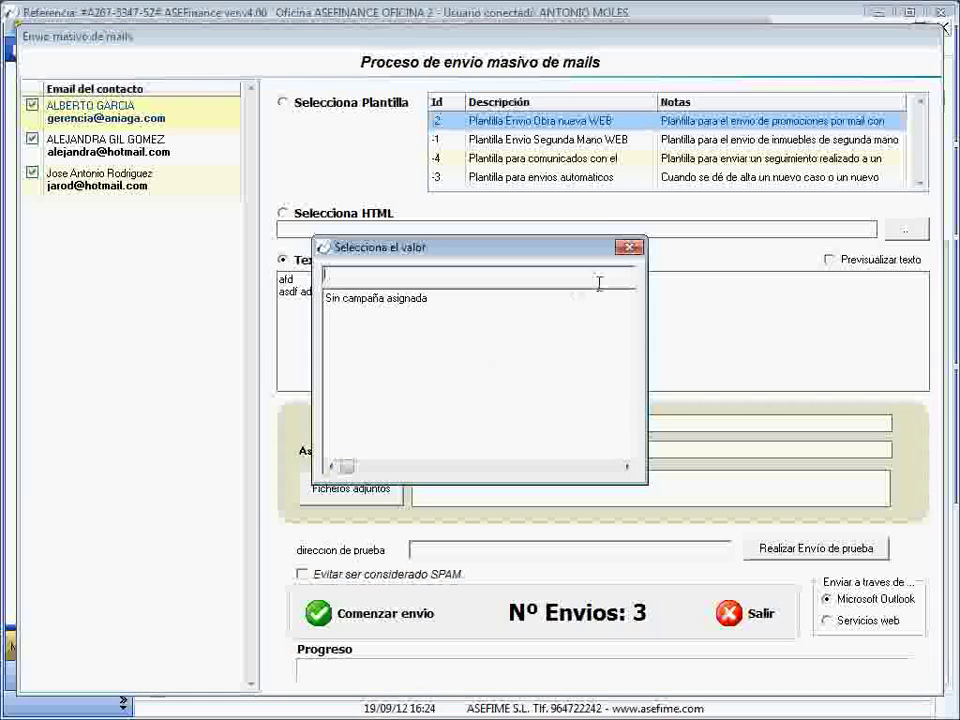
- Dismiss the campaign picker, set subject 'Informacion de su interes', and enter the test e-mail address
left_click(629, 247)
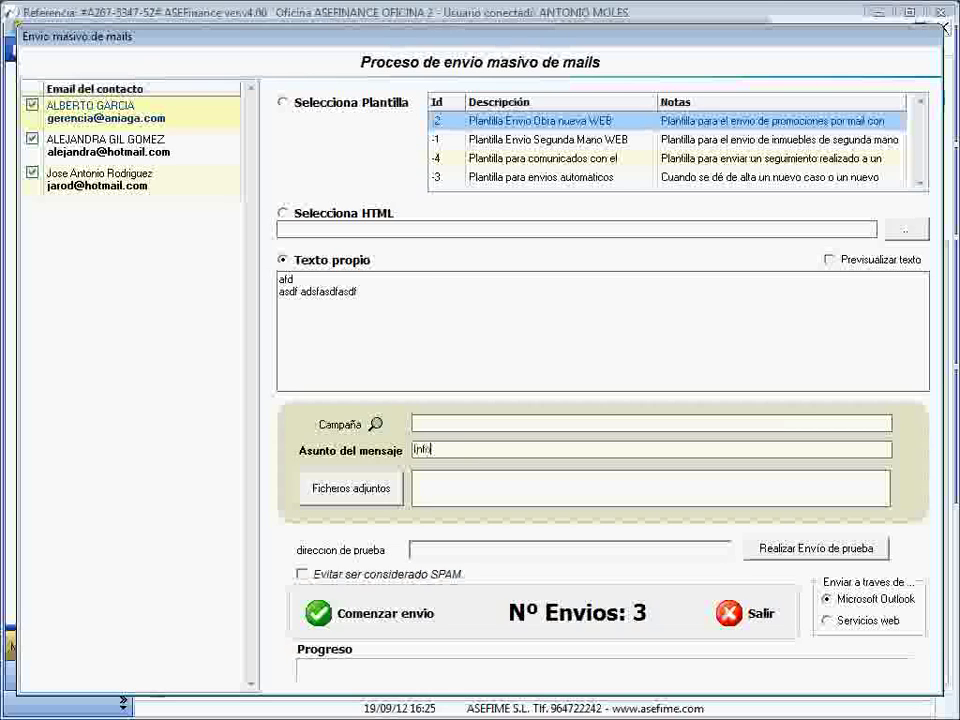
type("macion de su interes")
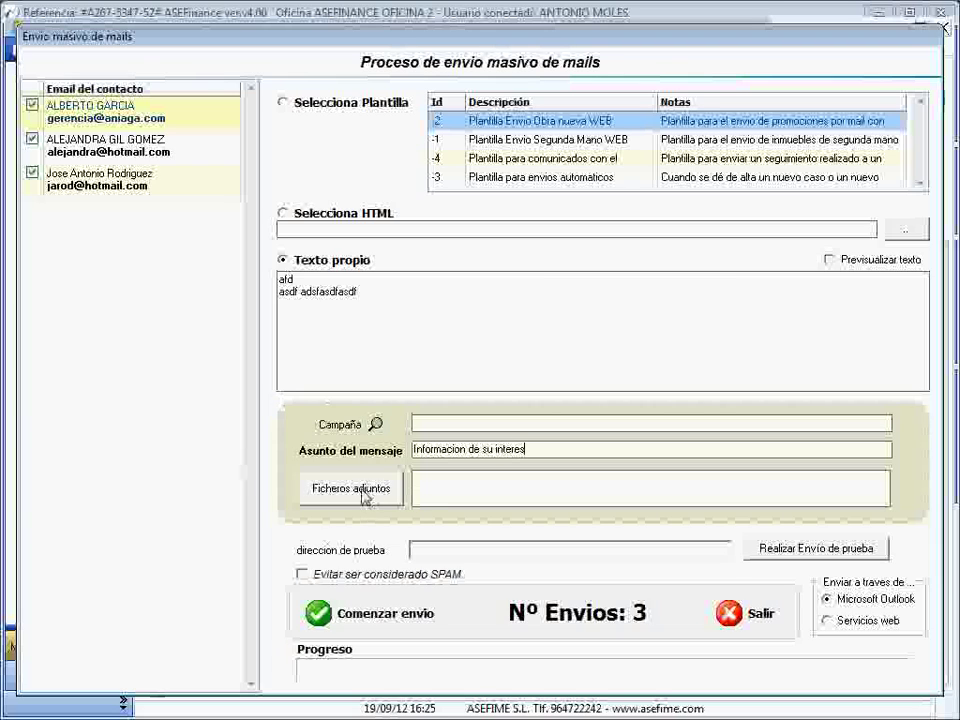
left_click(483, 557)
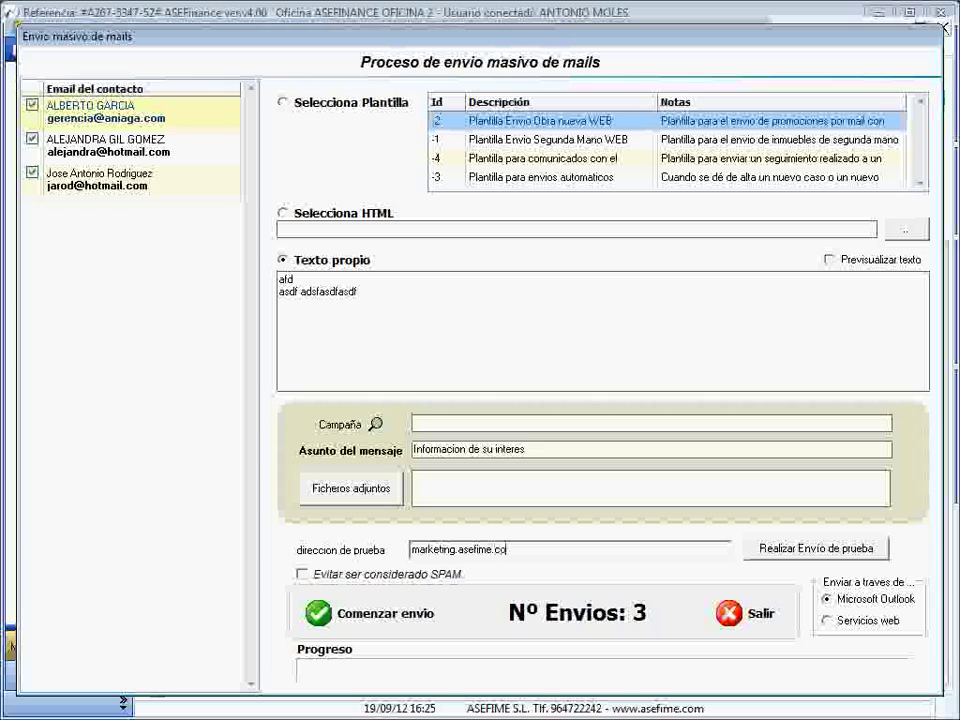
- Send the test copy of the mass e-mail and switch to Outlook to check it
left_click(812, 553)
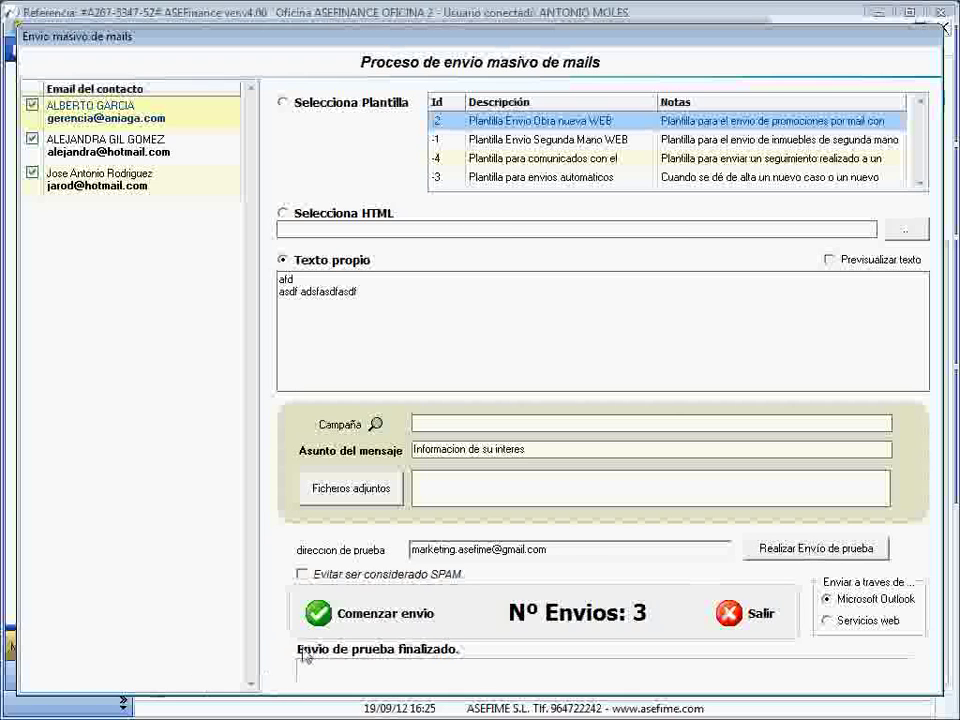
key("super")
left_click(372, 705)
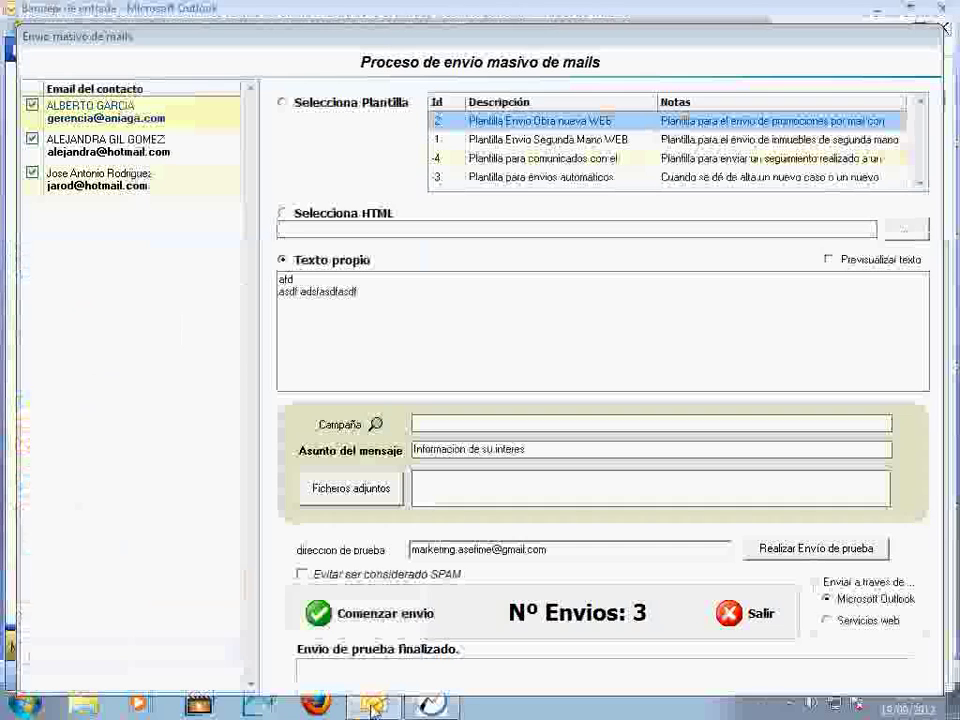
- Read the 'Informacion de su interes (Prueba)' test message in Outlook, fetch new mail, and review the newest copy
left_click(407, 654)
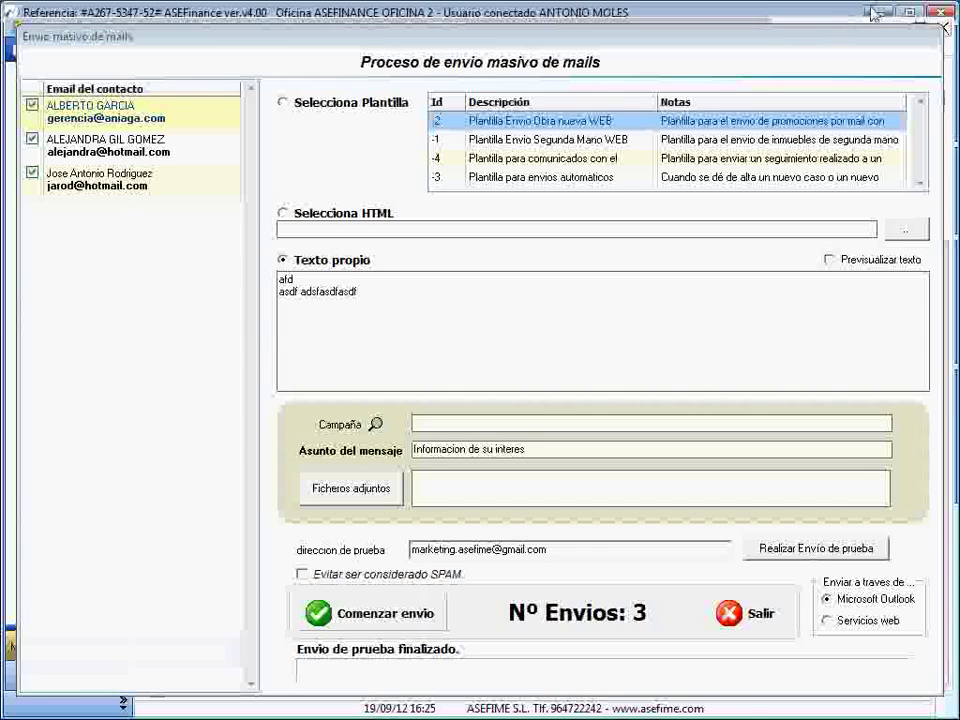
left_click(872, 14)
left_click(372, 700)
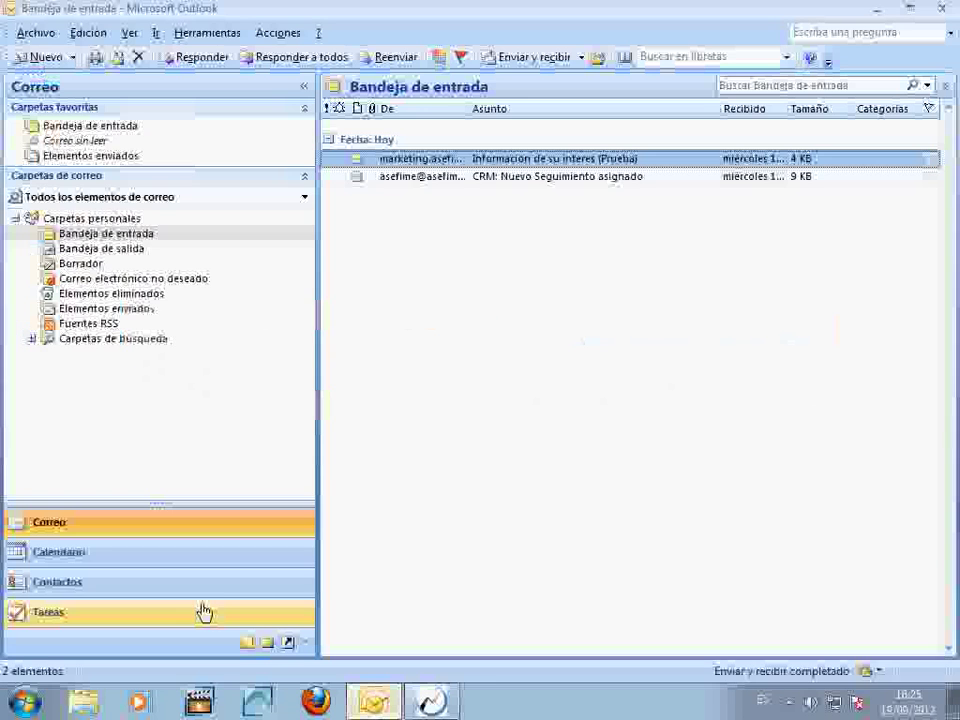
double_click(591, 160)
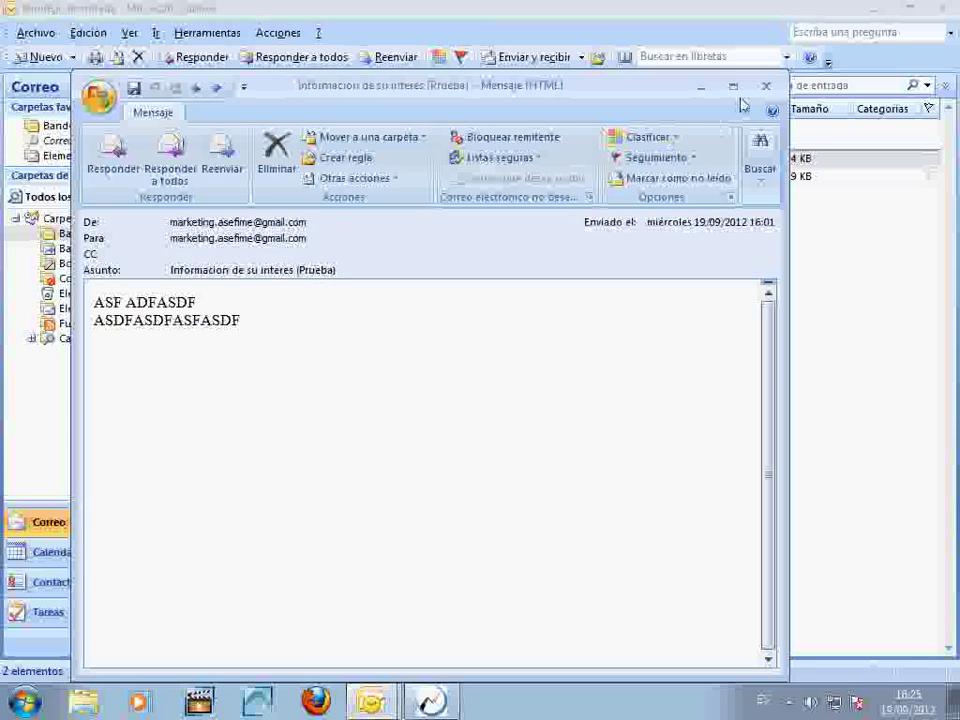
left_click(766, 86)
left_click(536, 57)
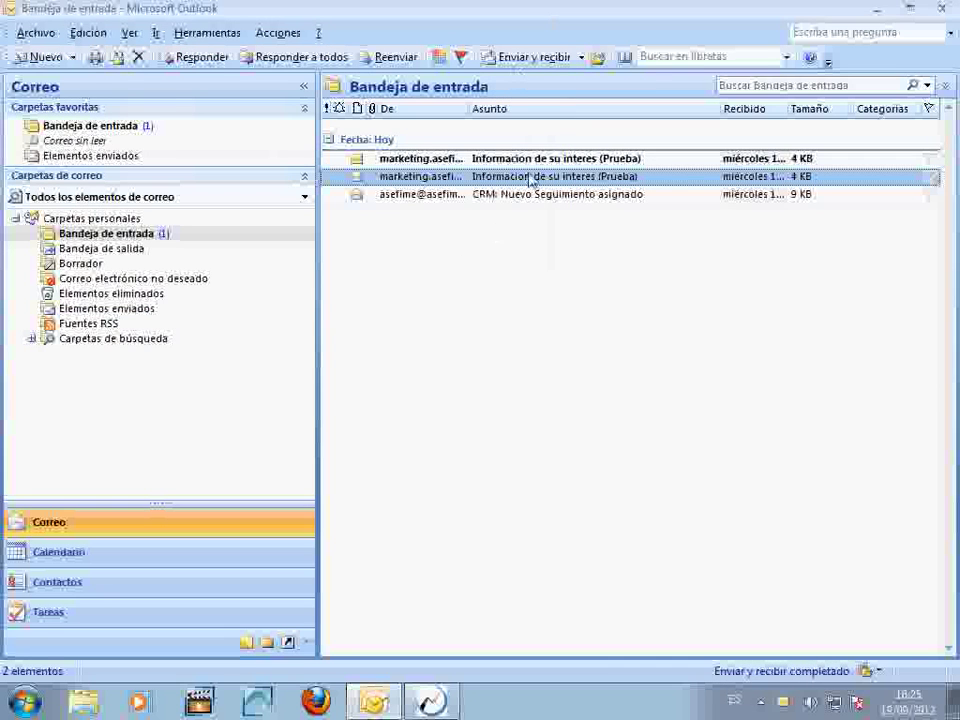
double_click(540, 160)
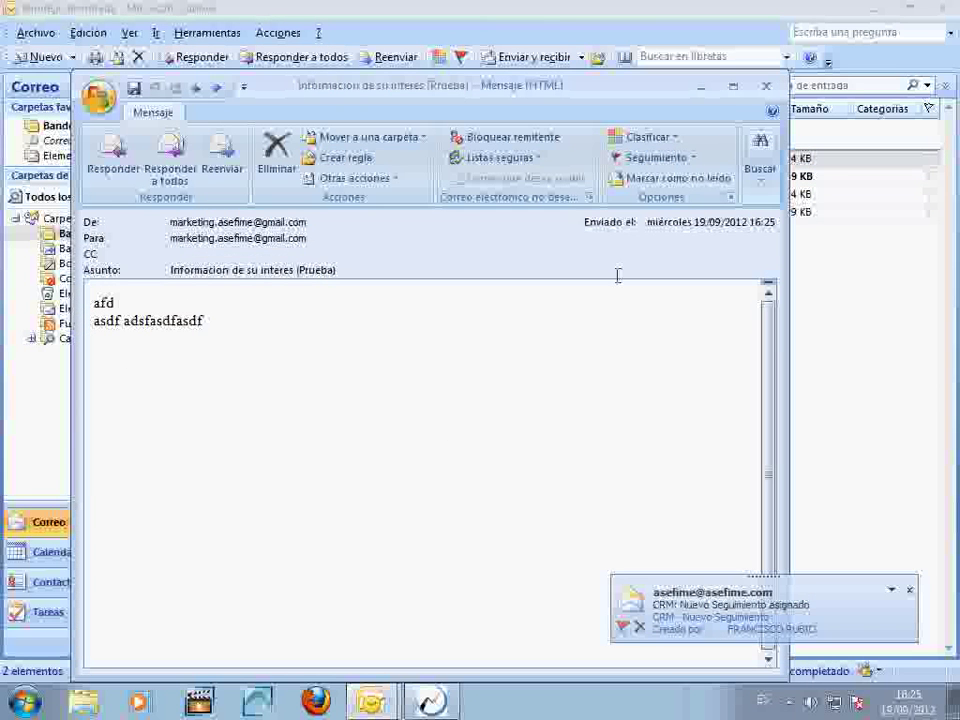
left_click(766, 86)
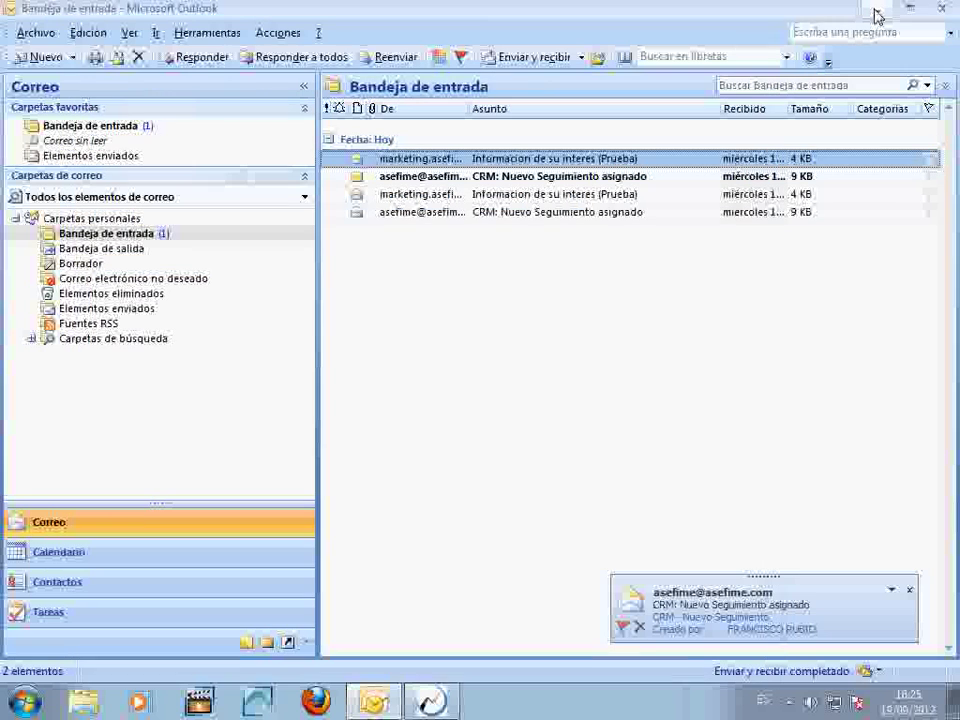
- Leave Outlook, return to the CRM mass-mail window, check a recipient, and close it with Salir
left_click(879, 12)
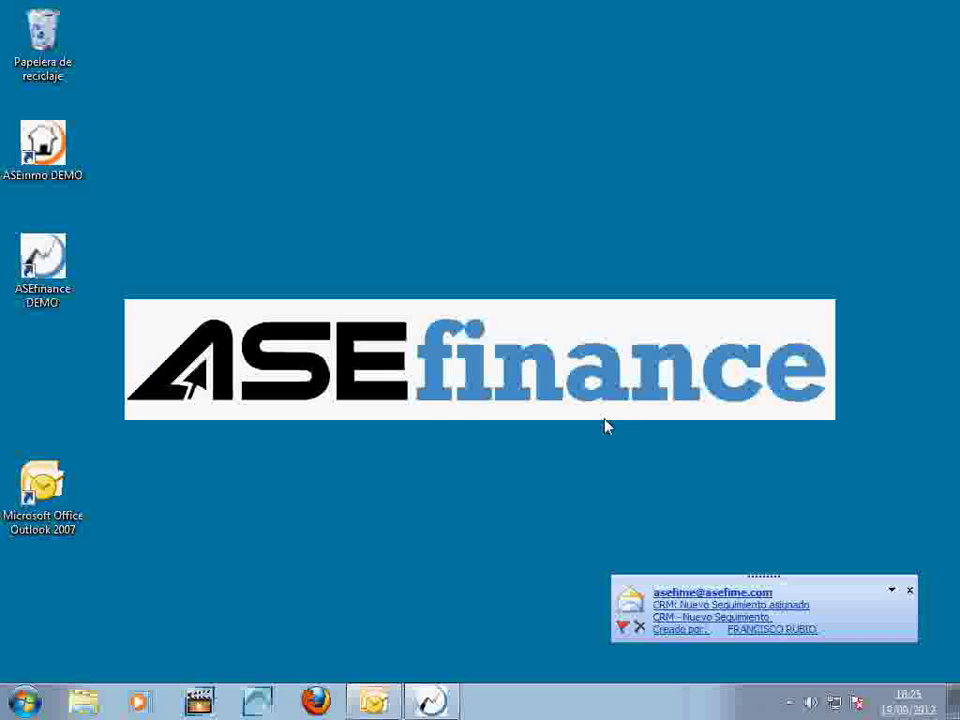
left_click(430, 705)
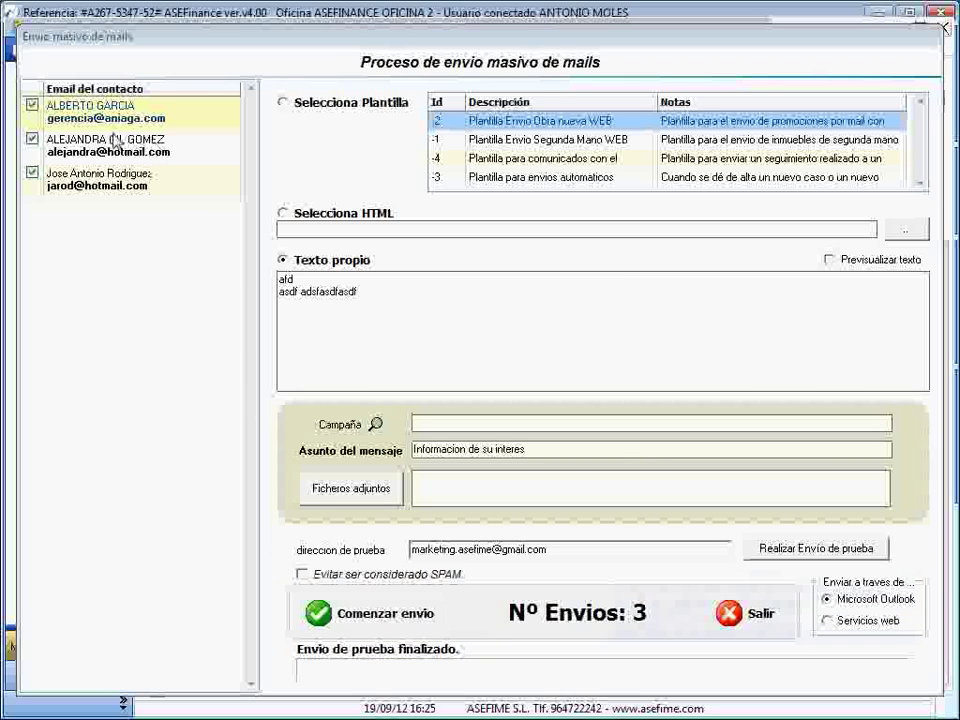
left_click(113, 183)
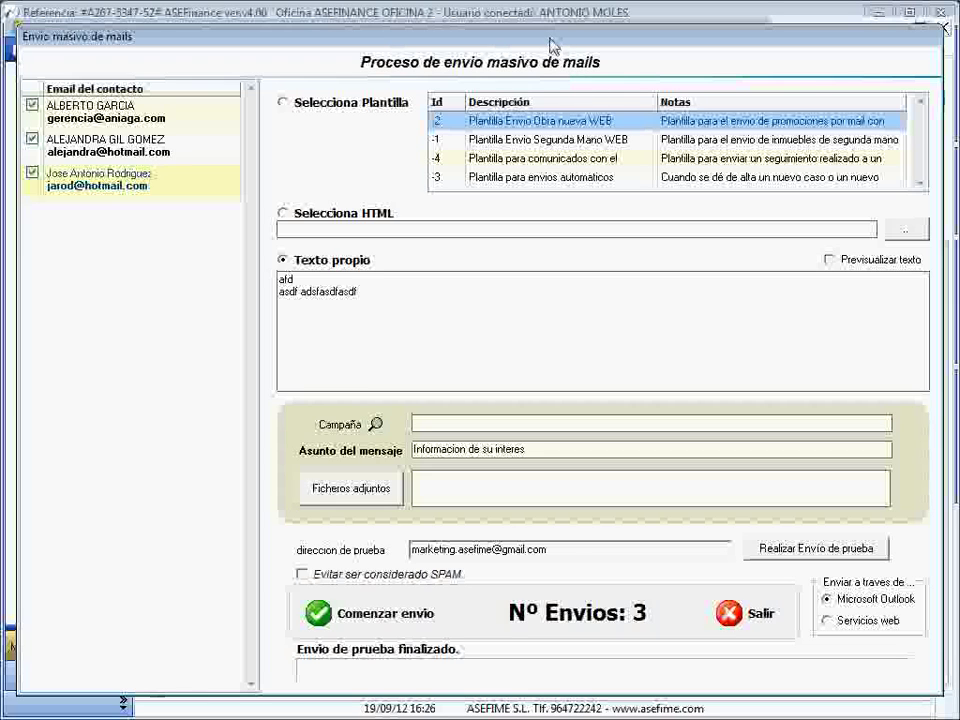
left_click(749, 622)
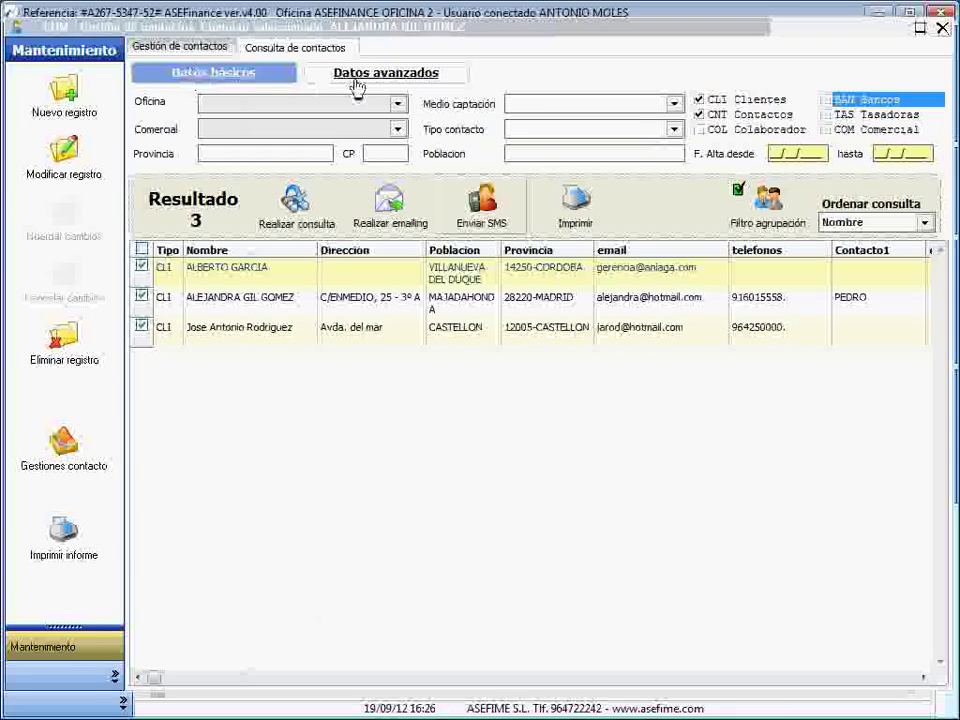
- Look through the Datos avanzados and Datos básicos filters, then open contact 152 (client 106)
left_click(400, 80)
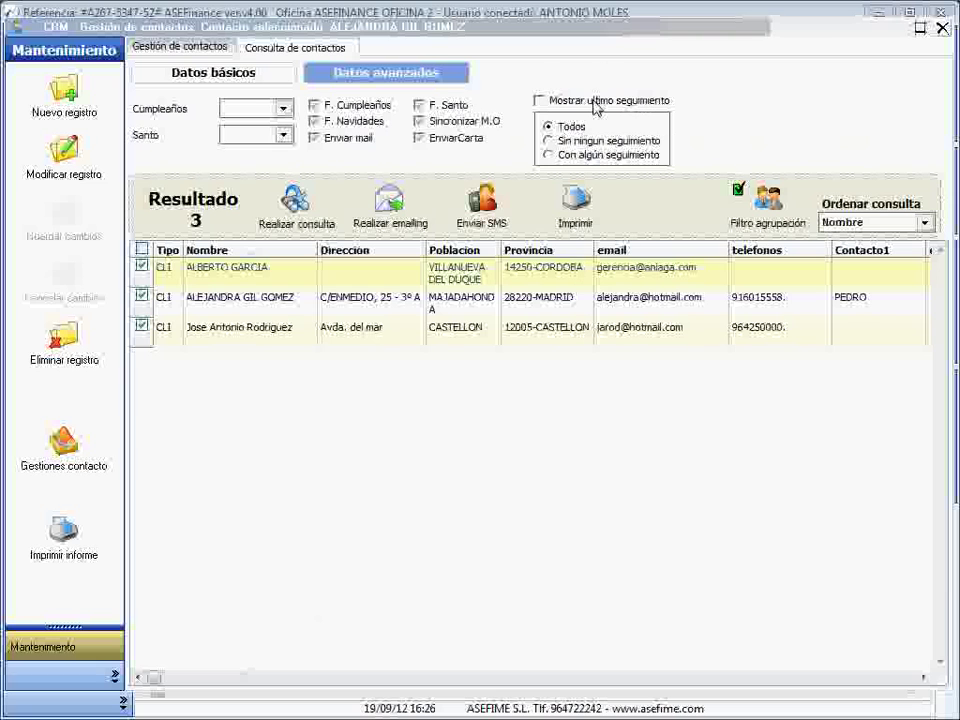
left_click(222, 76)
left_click(189, 47)
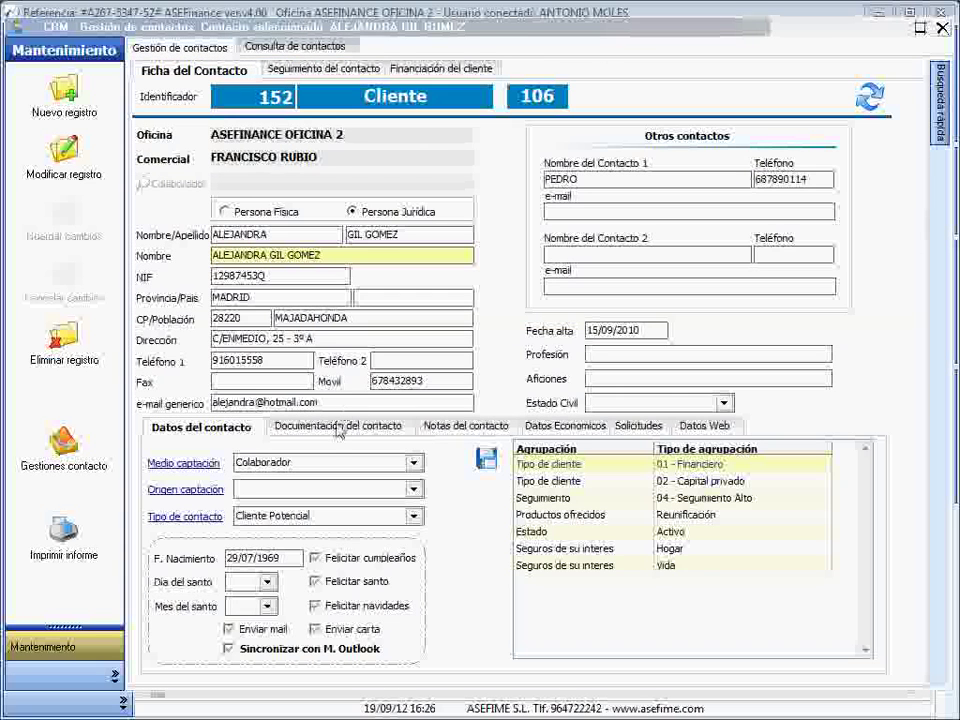